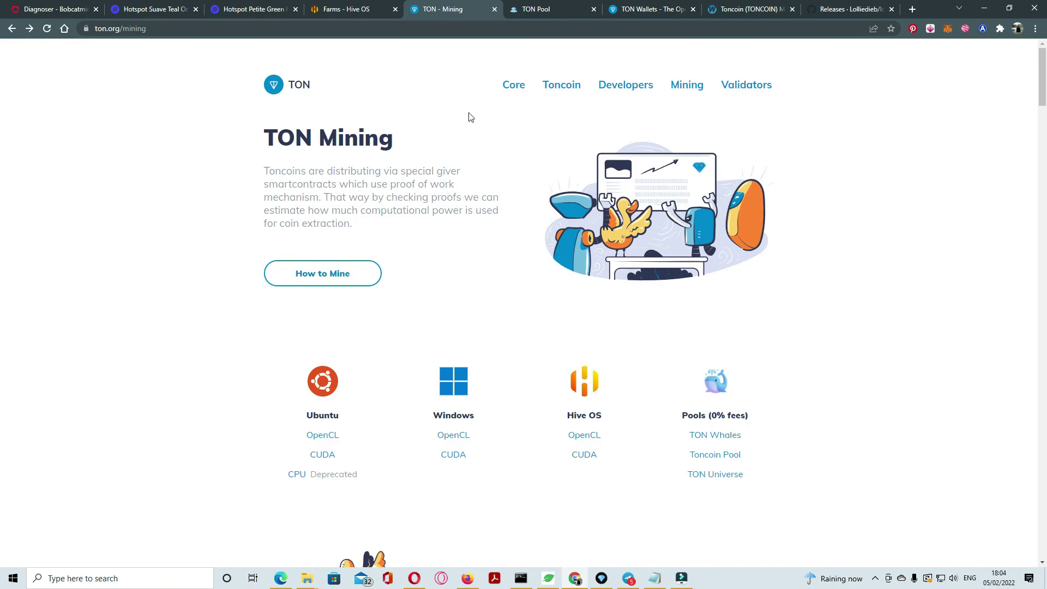
Go from ton.org's Core menu to the TON Wallets page
mouse_move(513, 90)
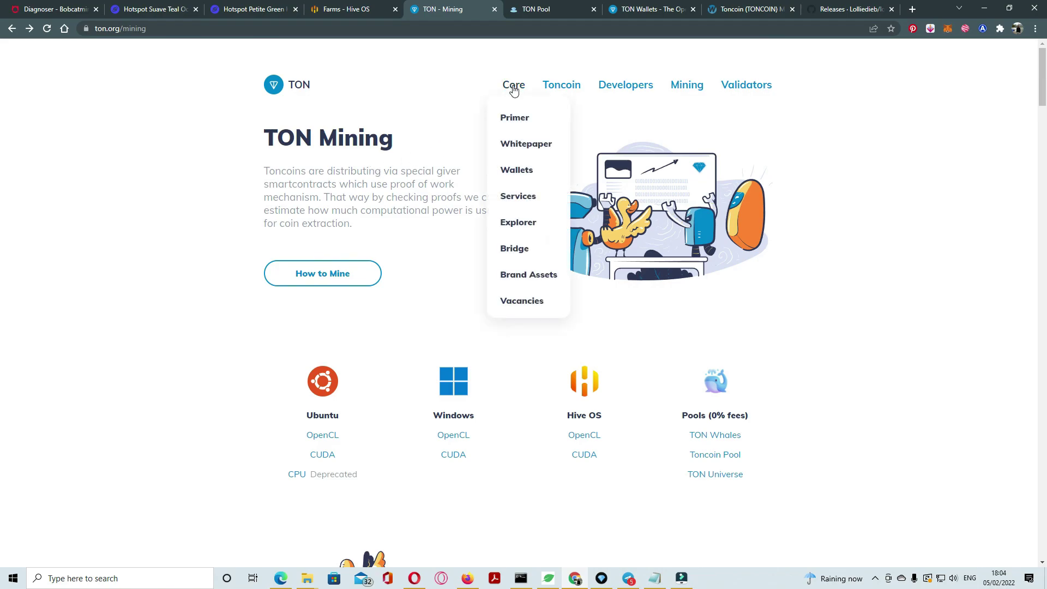
click(518, 170)
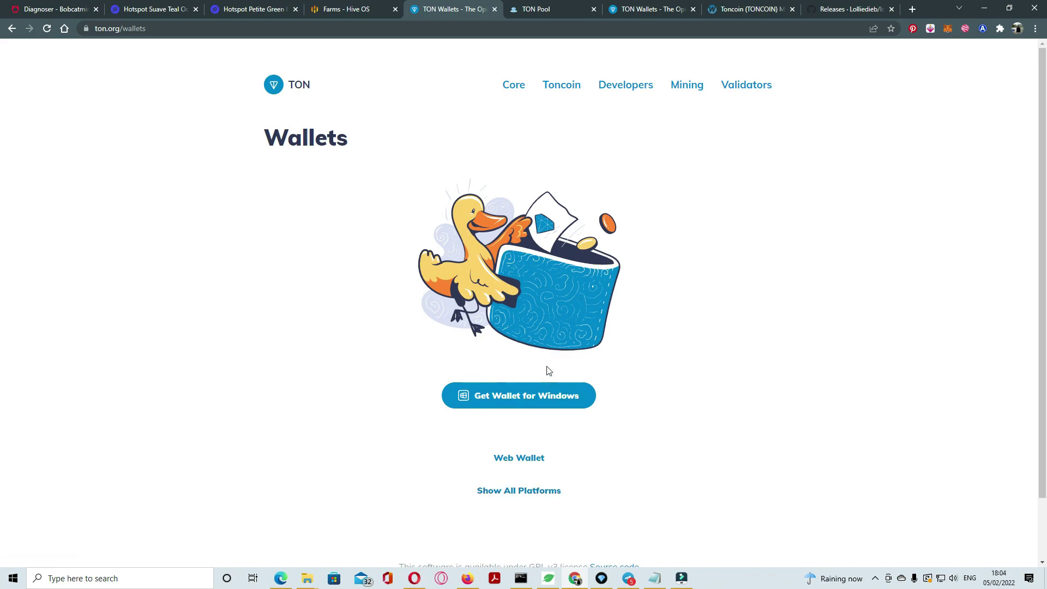
mouse_move(537, 317)
In Hive OS, open the BangGear farm's Banggear Rig1 worker and view its current flight sheet
click(352, 14)
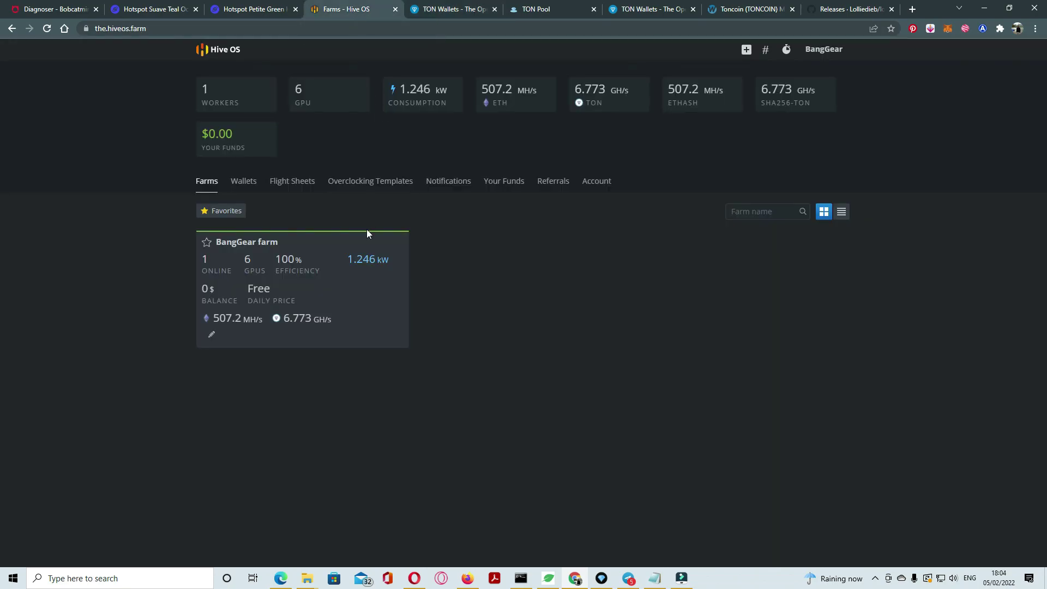
click(357, 285)
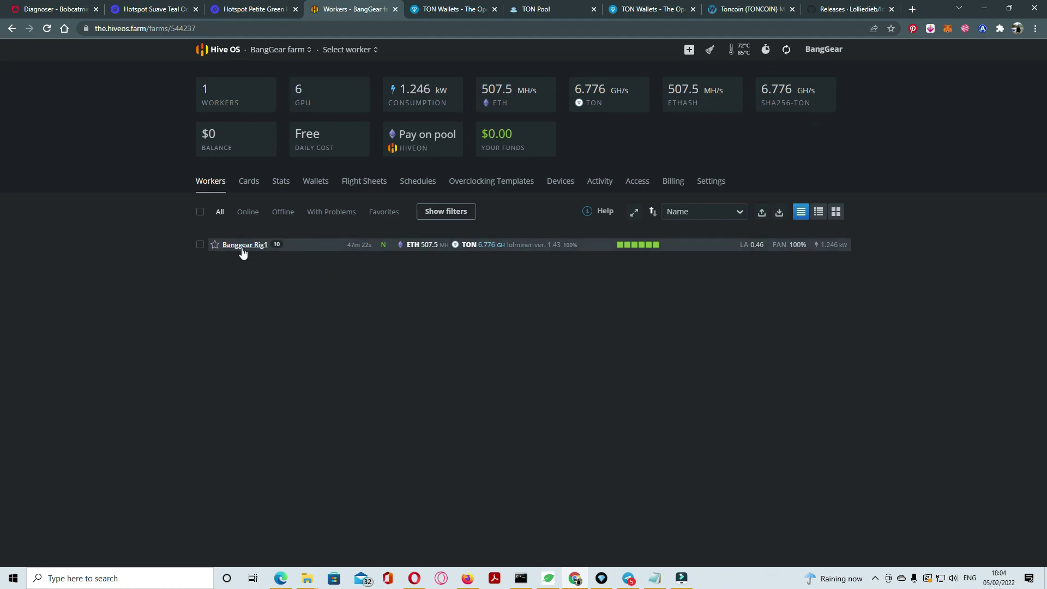
click(245, 245)
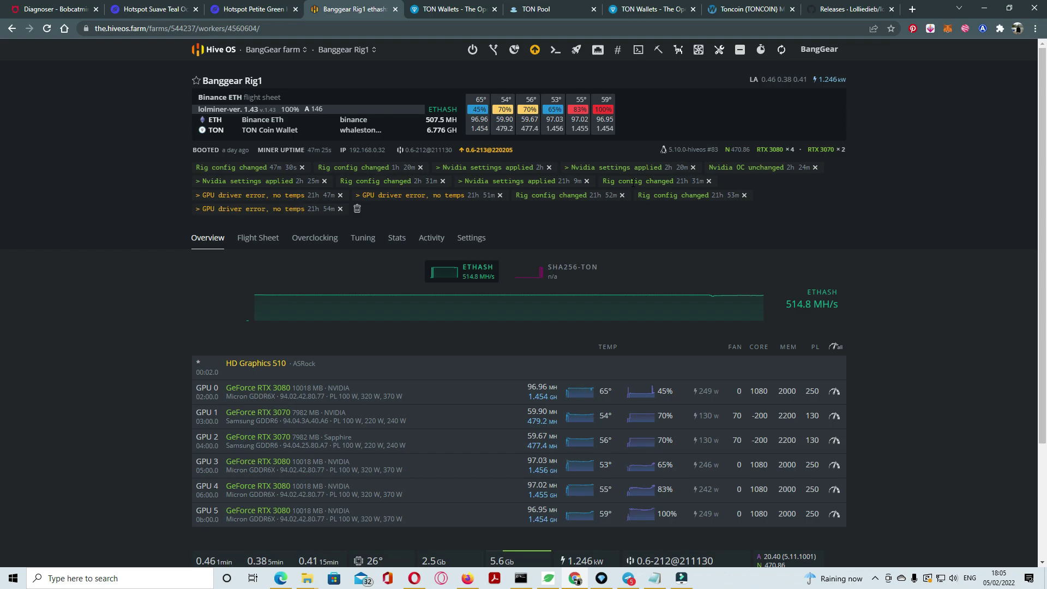
click(264, 237)
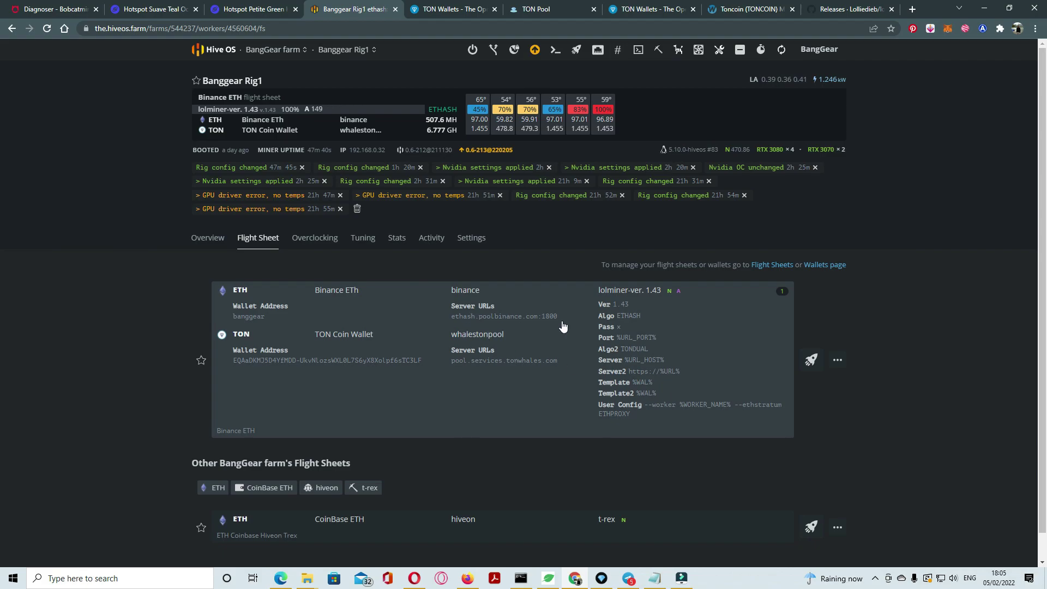
scroll(649, 339, down, 1)
scroll(651, 338, up, 1)
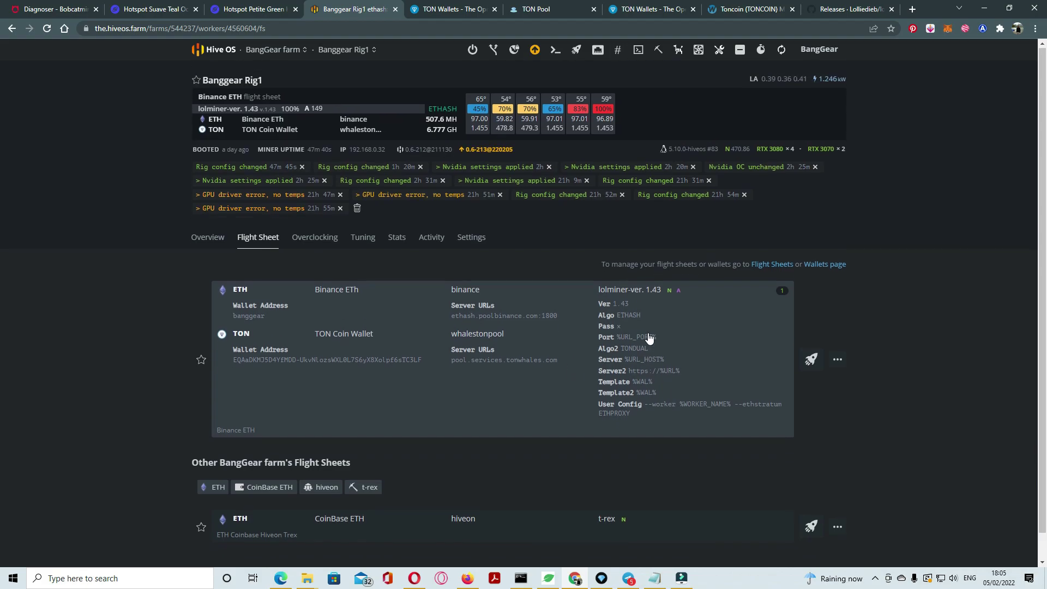
Start a new flight sheet with coin ETH and the CoinBase ETH wallet
click(771, 266)
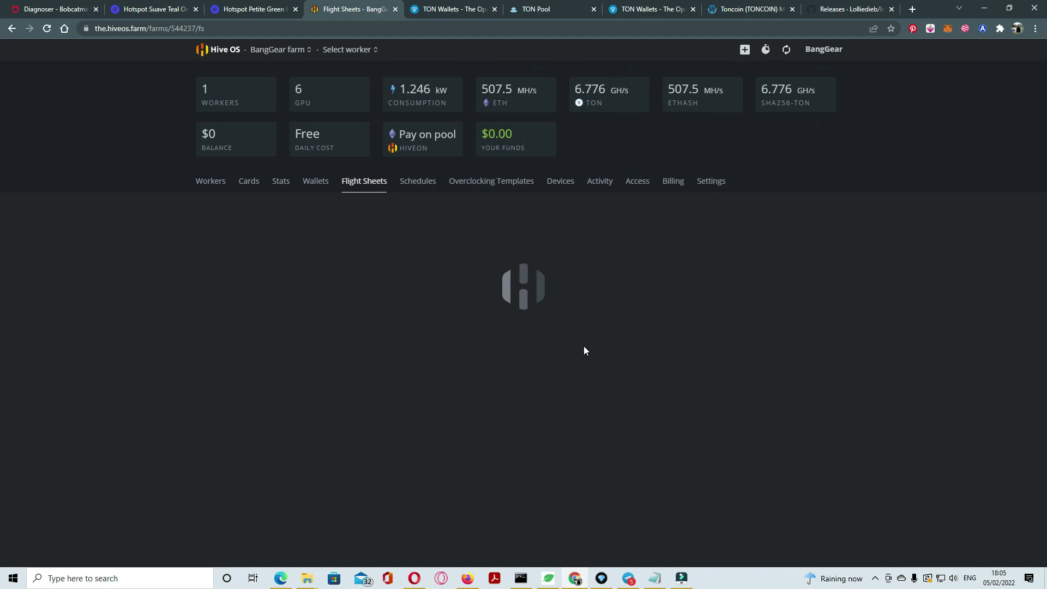
click(268, 261)
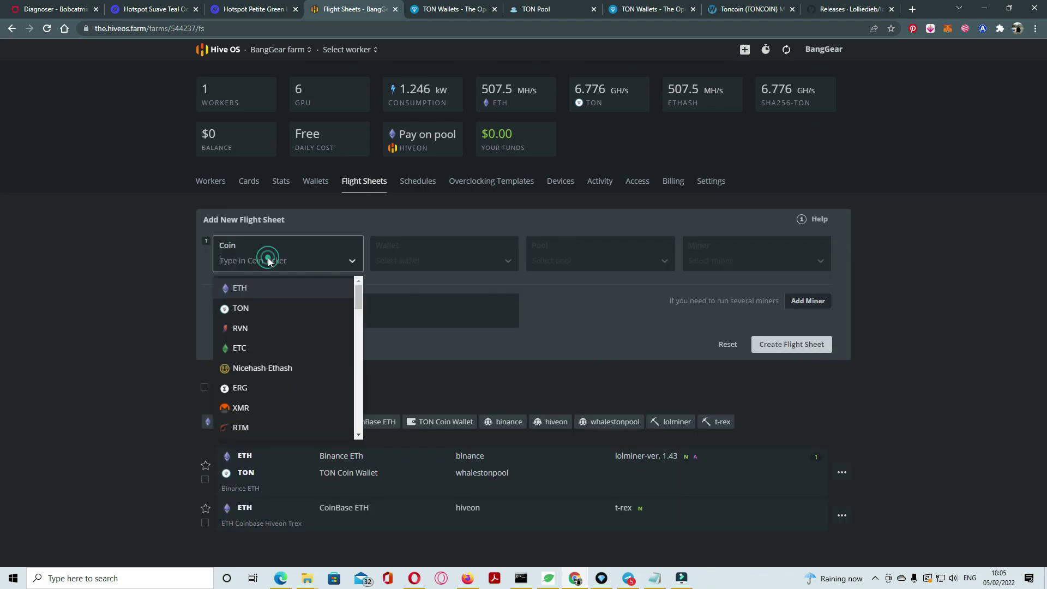
click(261, 287)
click(400, 265)
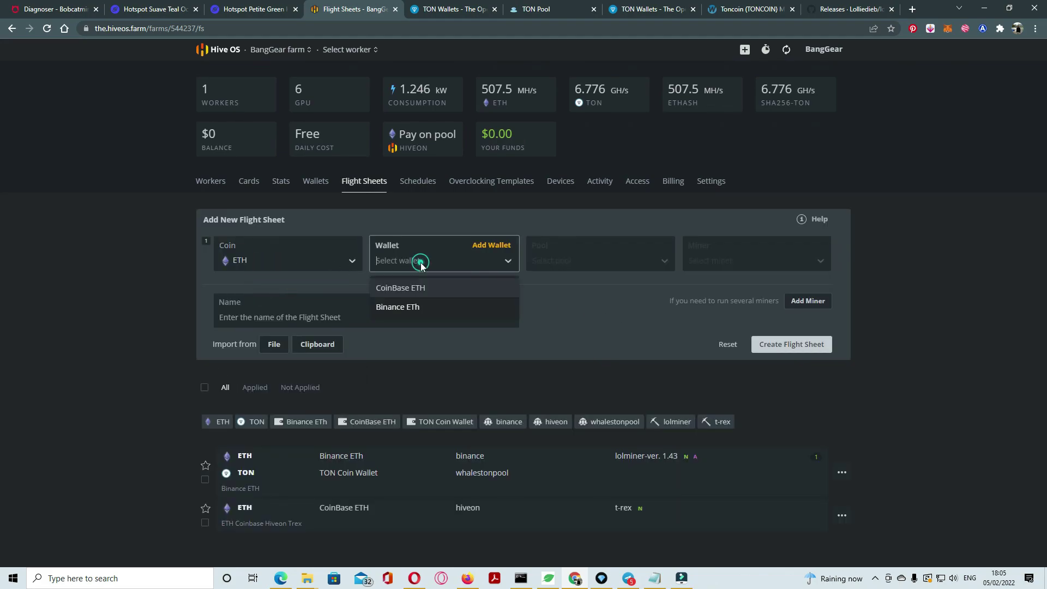
click(421, 286)
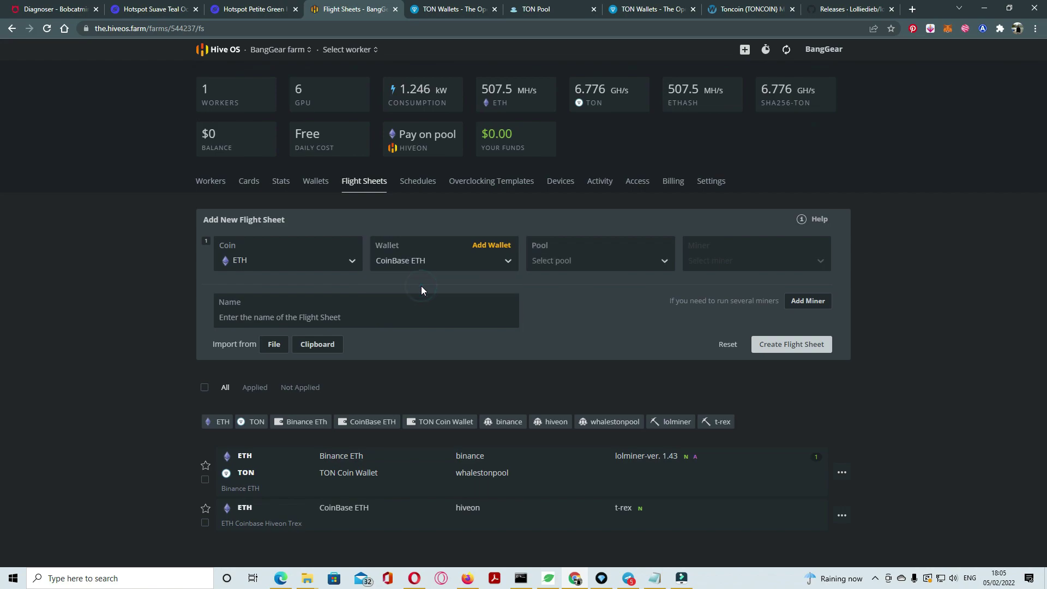
Set the pool to f2pool's main server and the miner to lolMiner
click(593, 267)
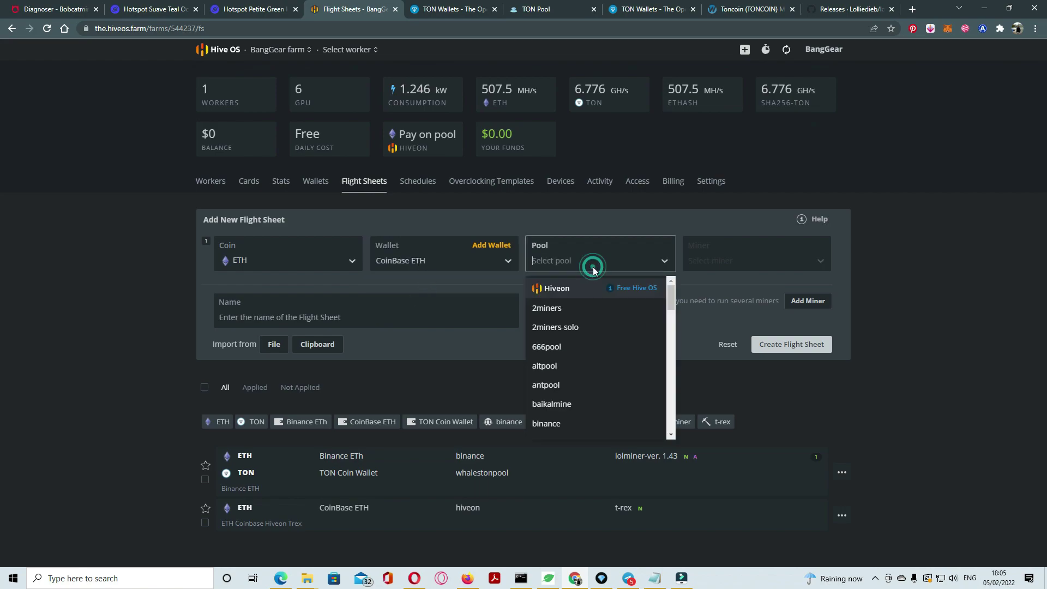
drag(671, 289, 672, 332)
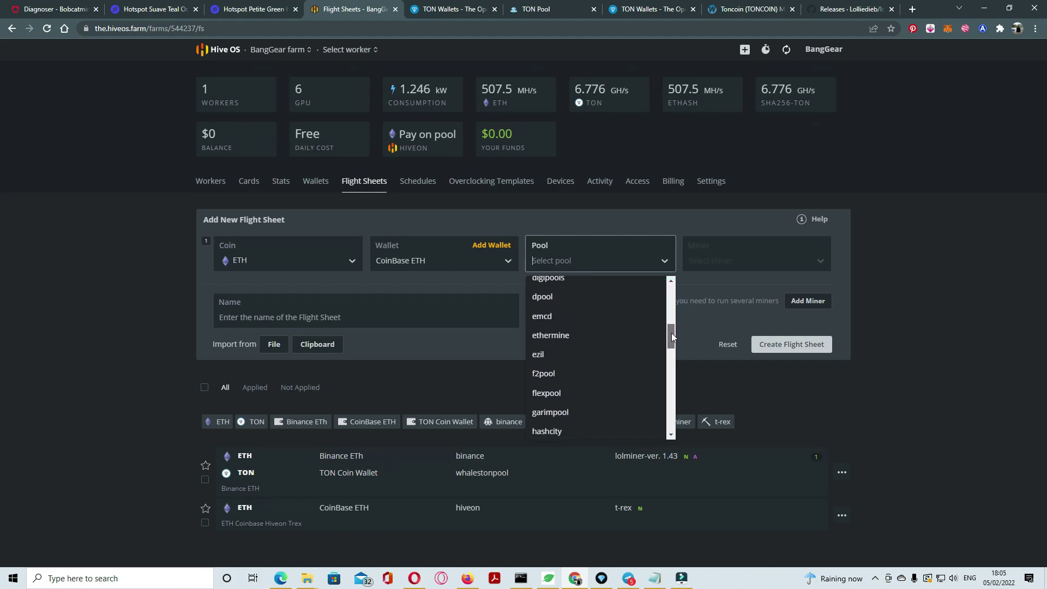
click(570, 374)
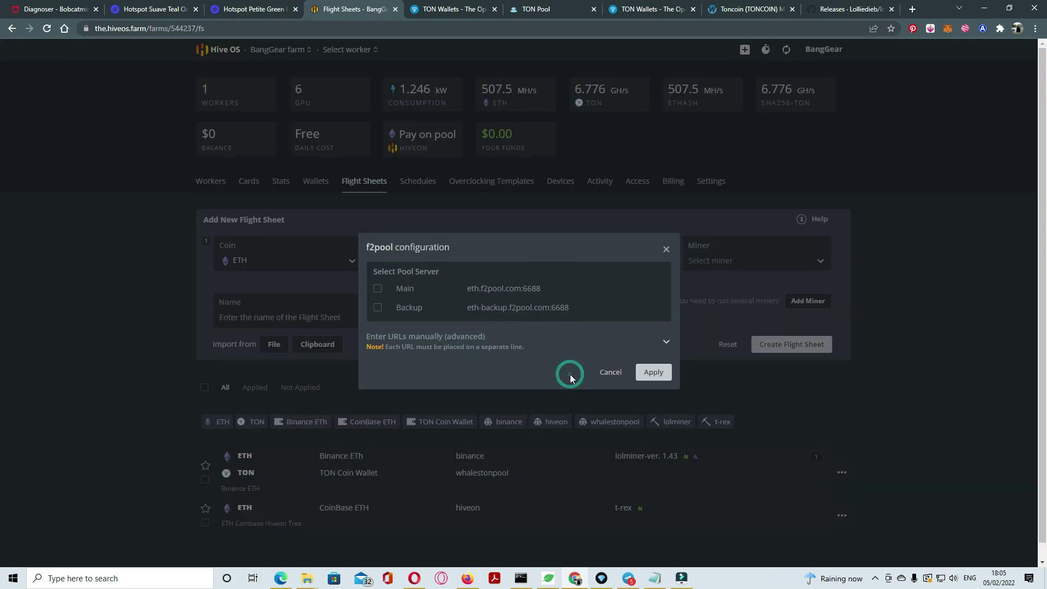
click(378, 290)
click(648, 369)
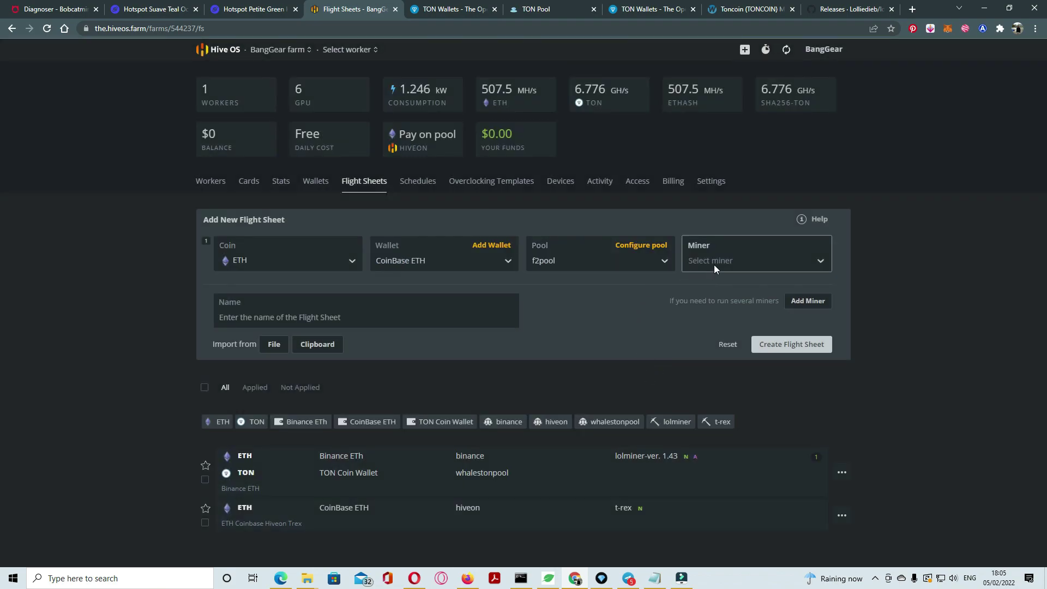
click(714, 267)
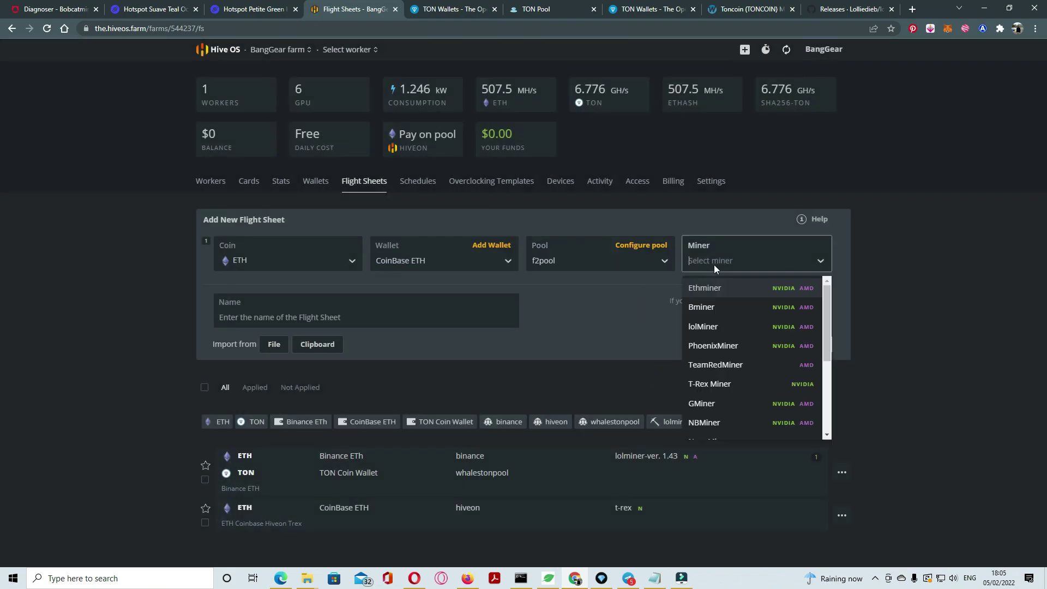
click(702, 326)
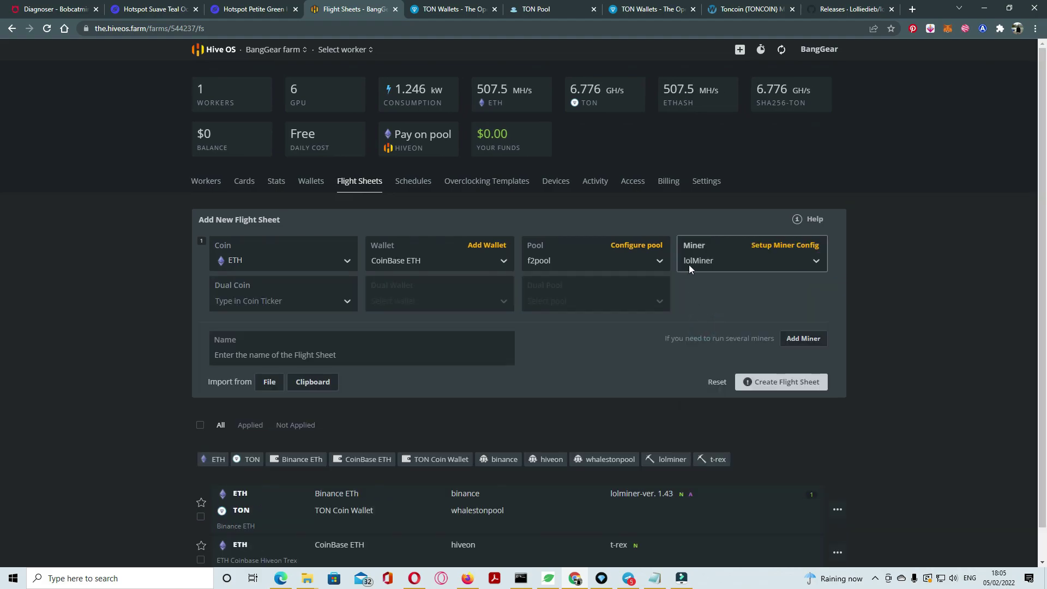
Configure lolMiner with TONDUAL as the second hash algorithm and version 1.43, and apply
click(780, 248)
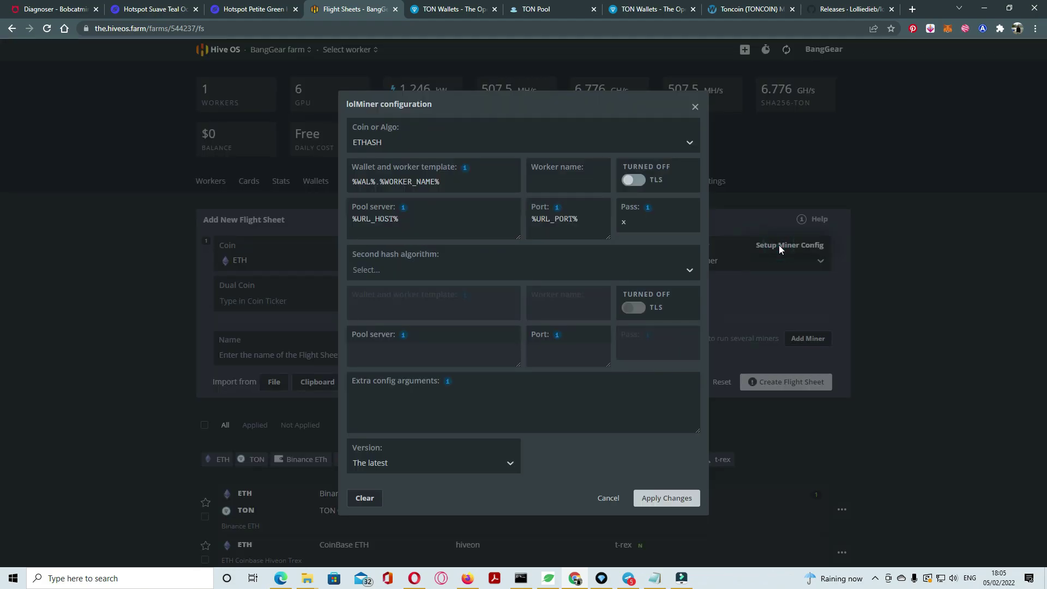
click(685, 271)
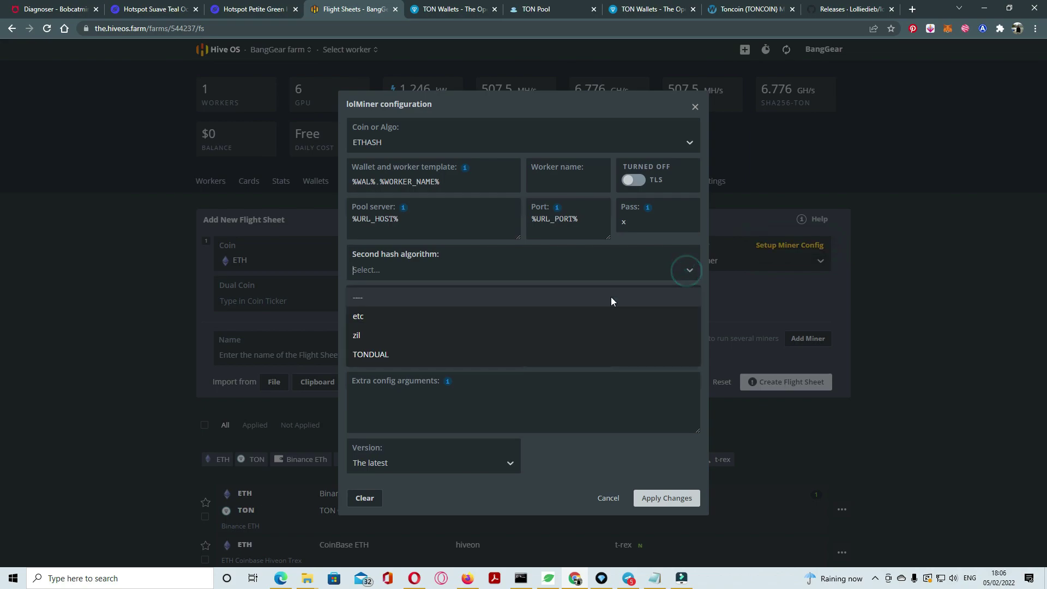
click(404, 354)
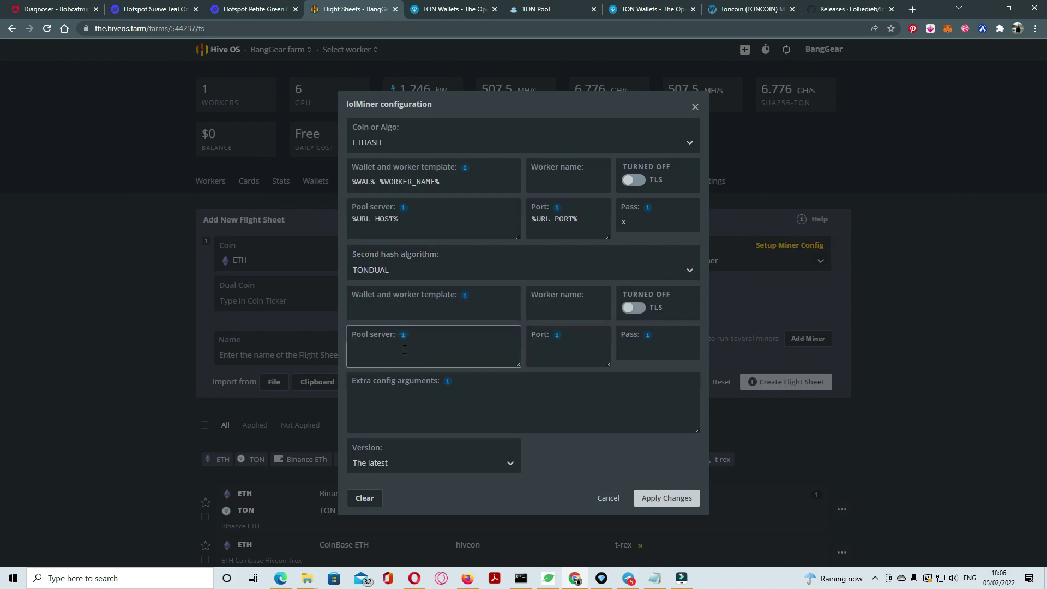
click(511, 462)
click(433, 508)
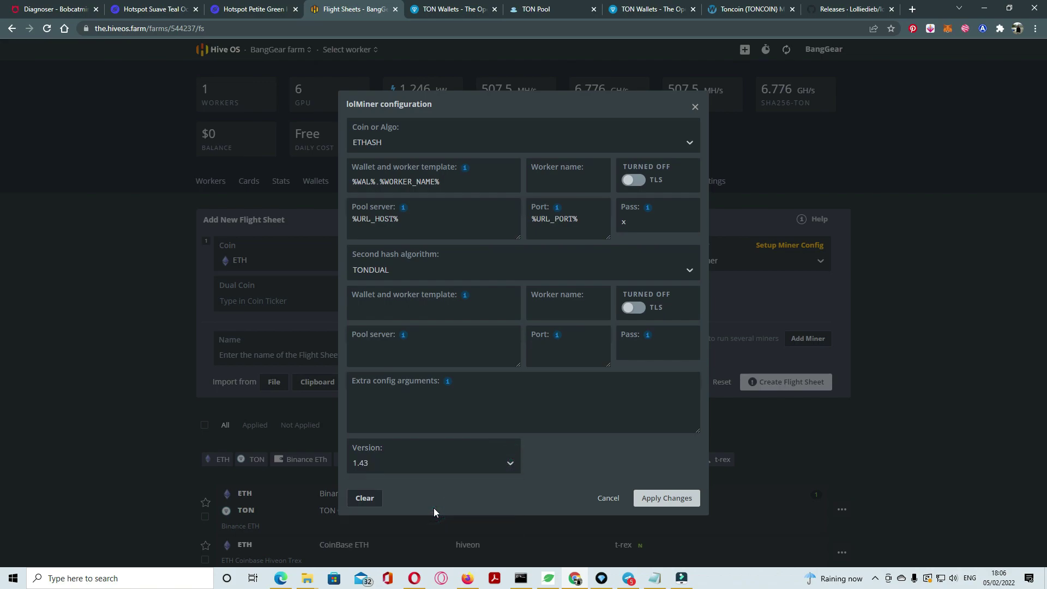
click(674, 499)
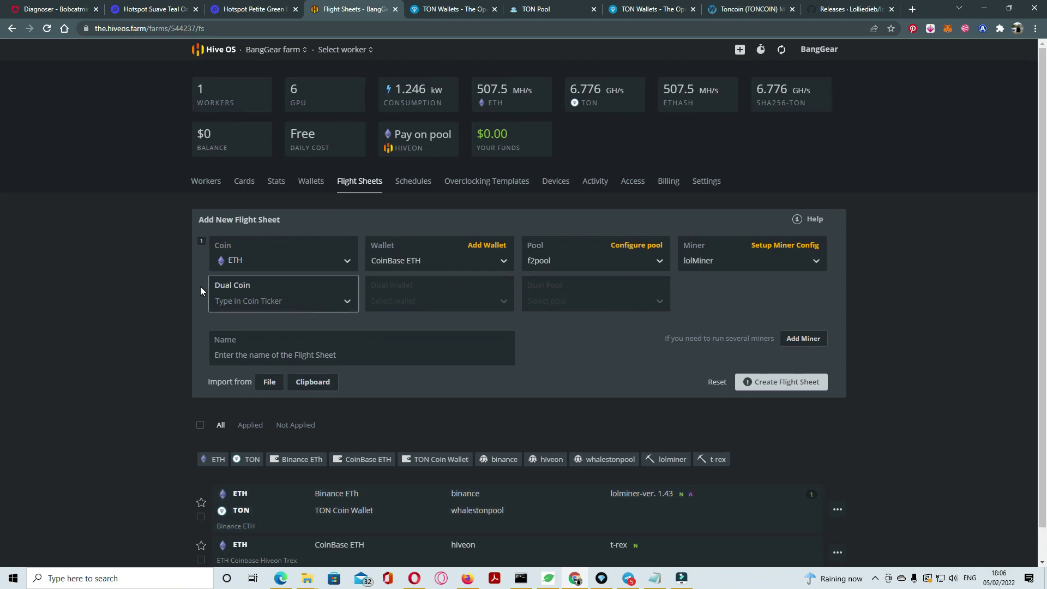
Set the dual coin to TON, then start adding a new TON wallet and cancel it
click(348, 300)
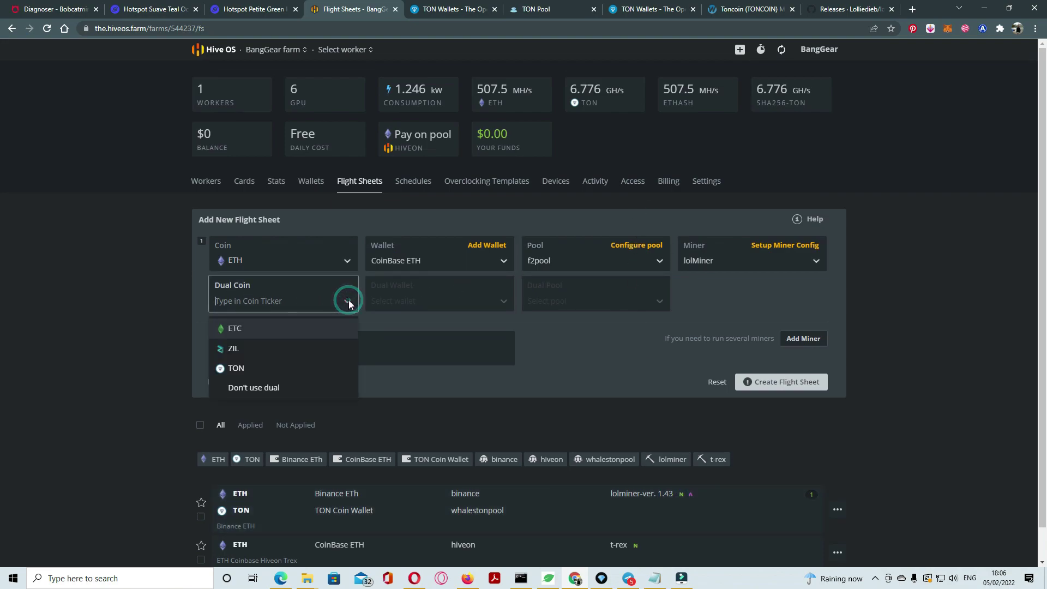
click(250, 362)
click(503, 304)
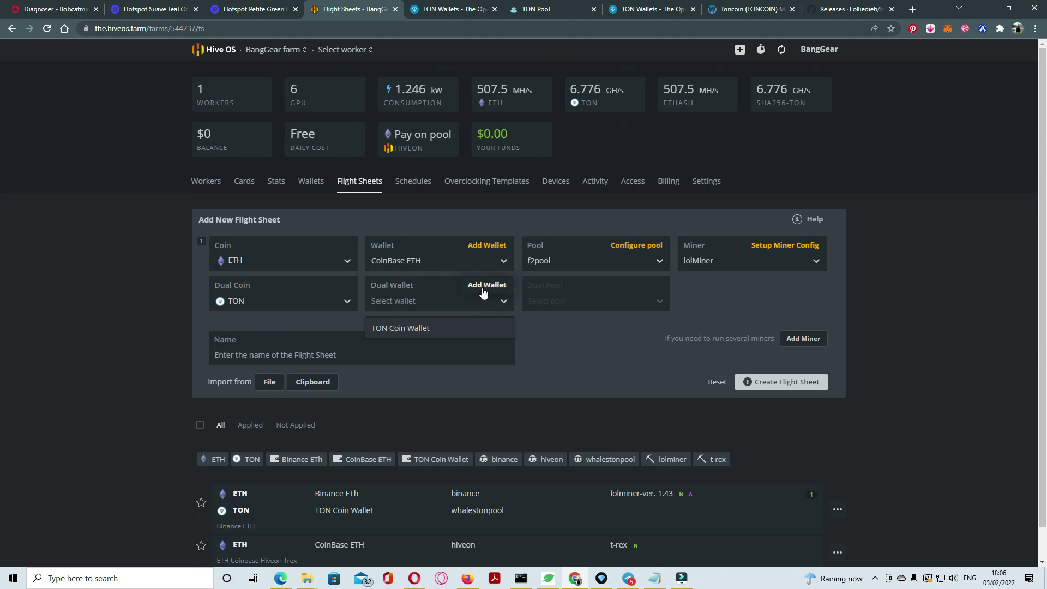
click(483, 289)
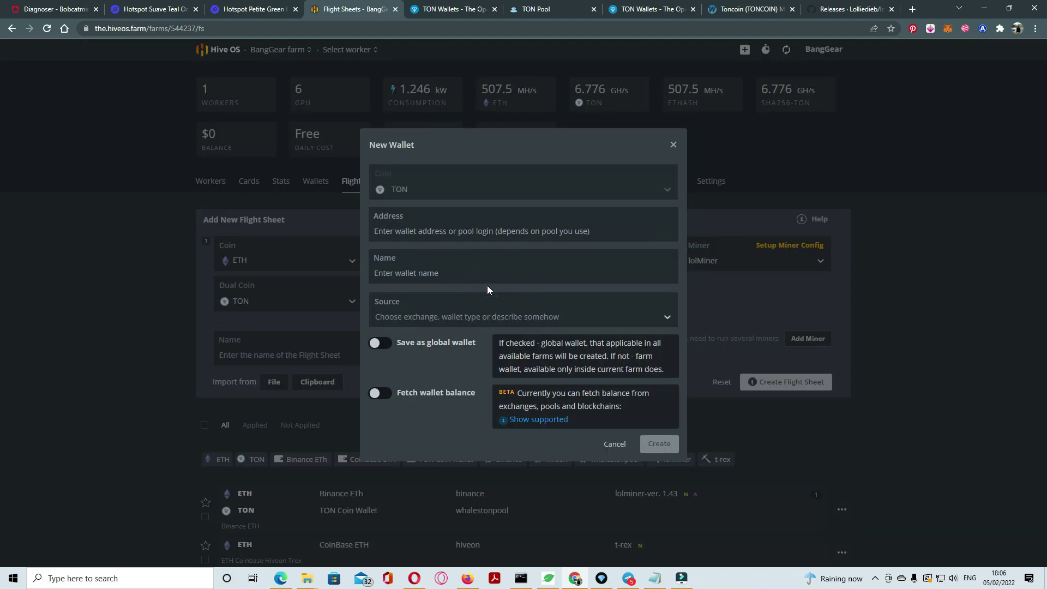
click(413, 236)
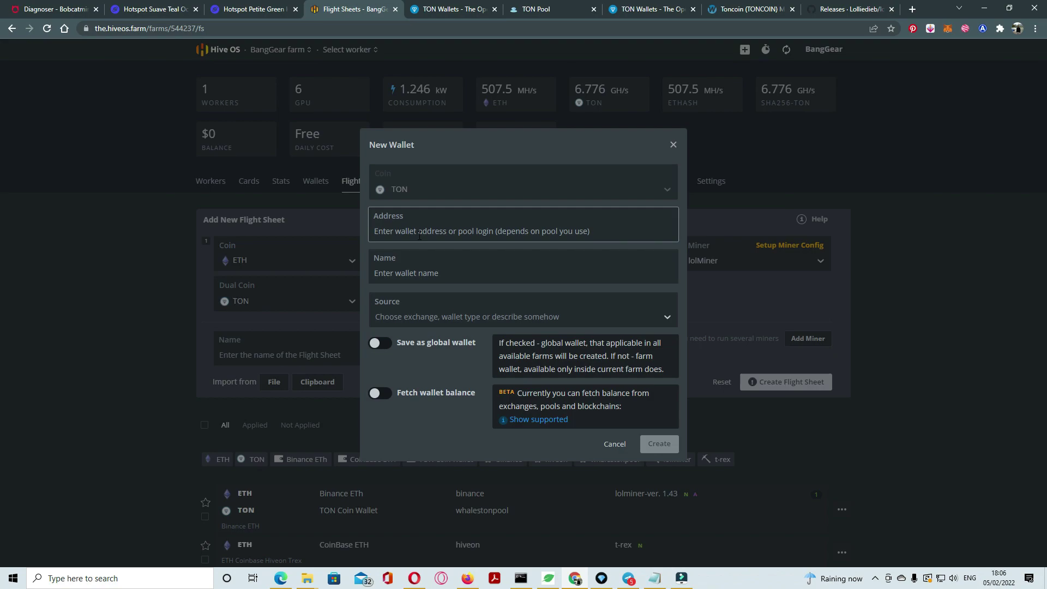
click(414, 271)
click(673, 146)
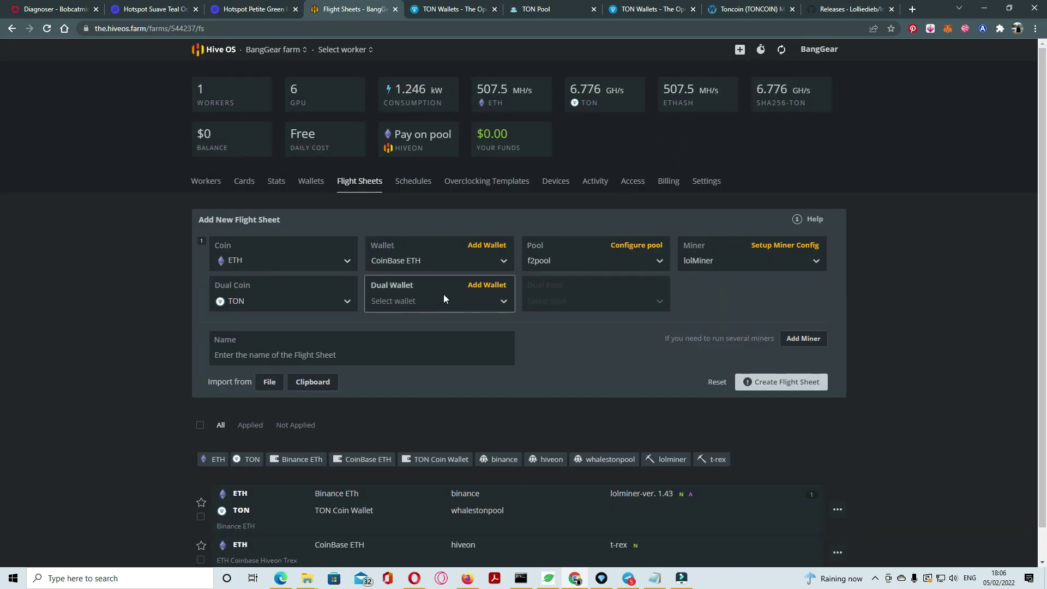
Pick TON Coin Wallet as the dual wallet, review the dual pools, then return to TON Wallets
click(503, 302)
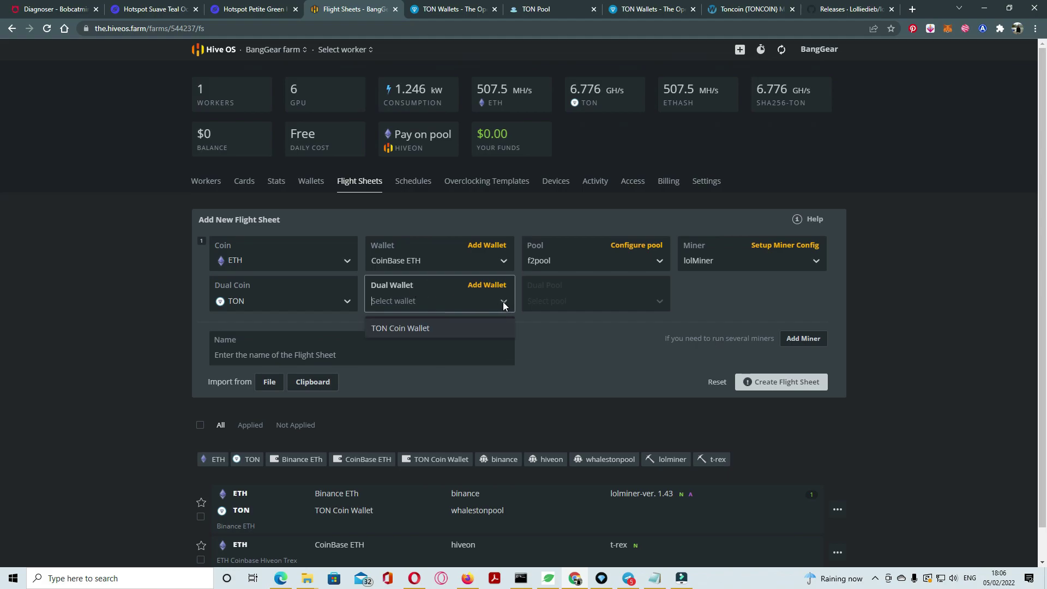
click(453, 325)
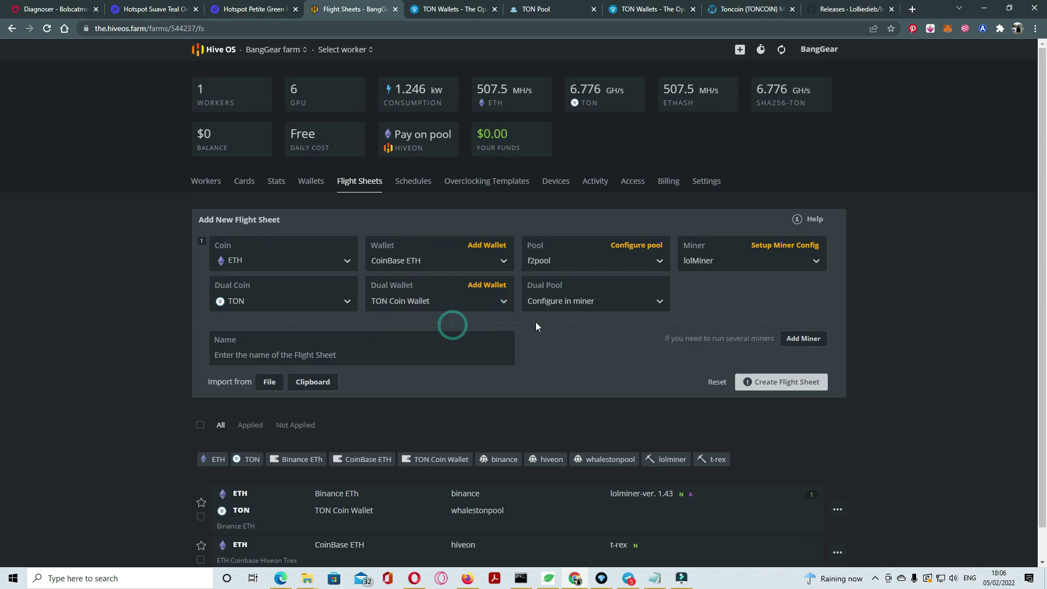
click(658, 302)
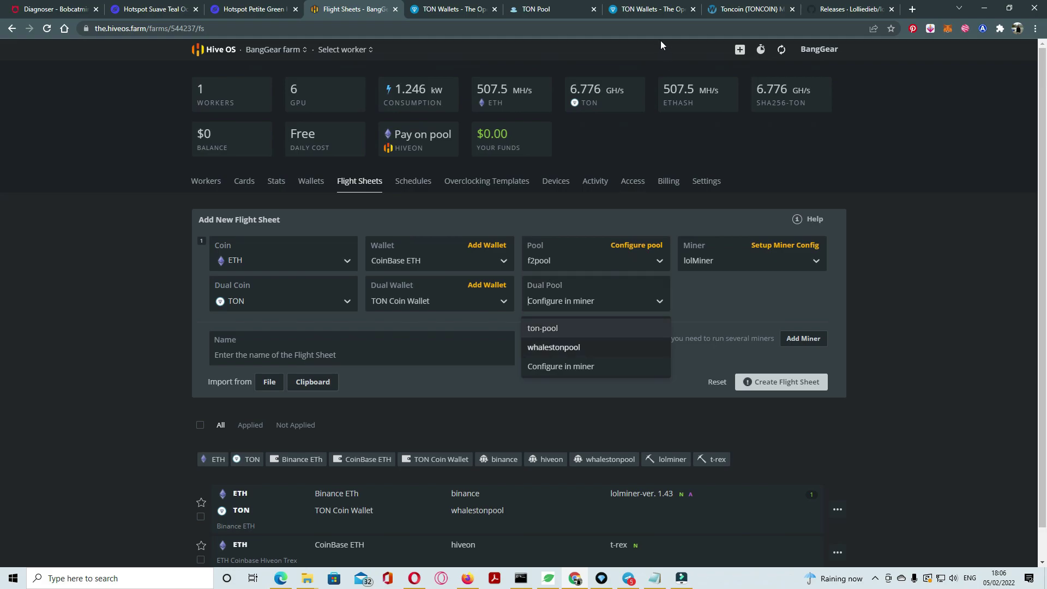
click(544, 286)
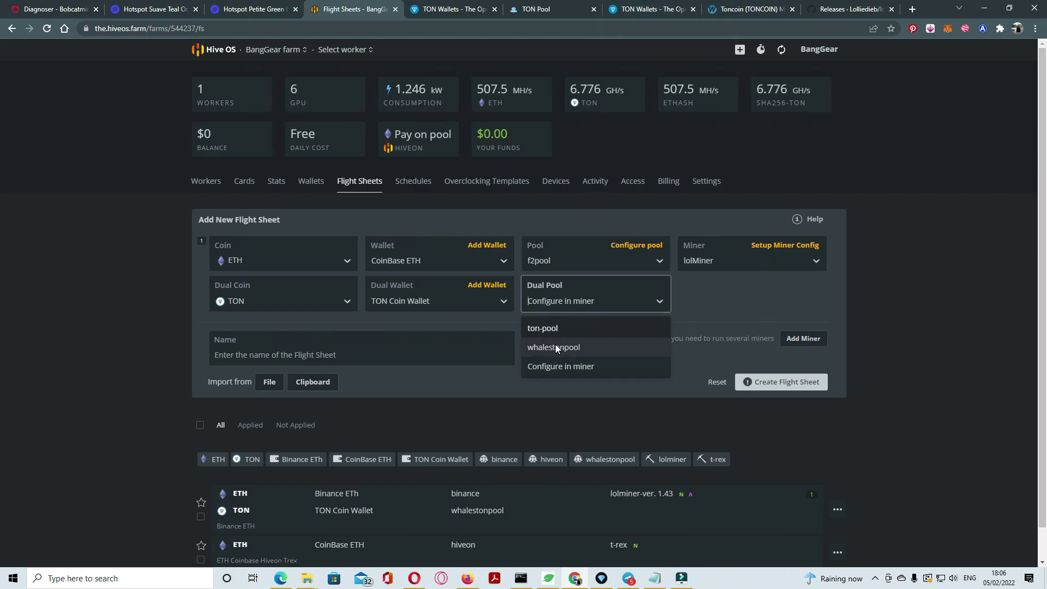
click(650, 9)
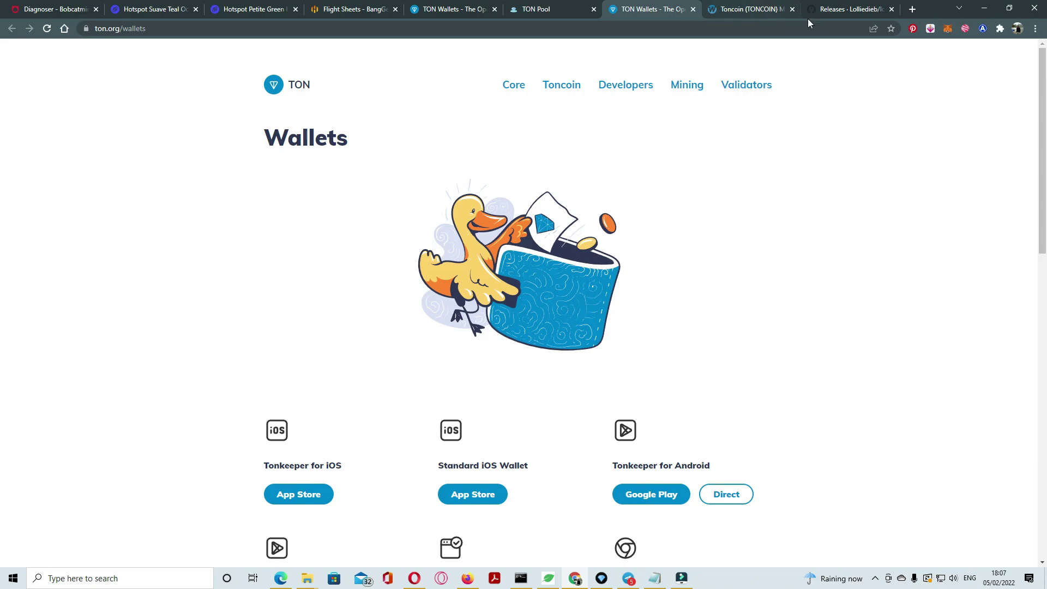
Switch to the ton-pool.com page listing its signup steps and miner downloads
click(537, 11)
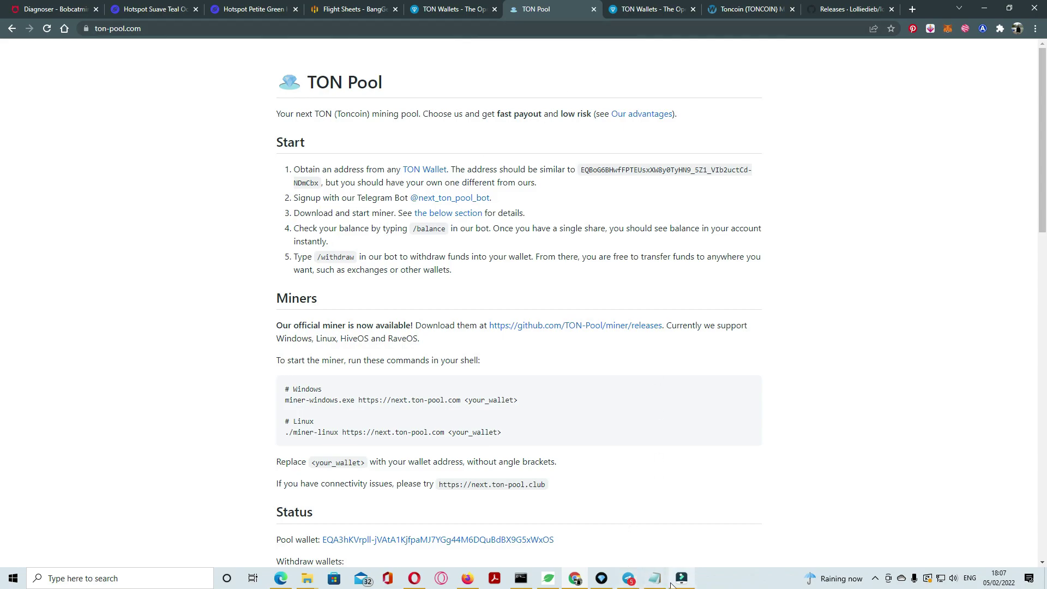
Send /mywallet to the TON-Pool Bot in Telegram to get the registered wallet address
click(629, 578)
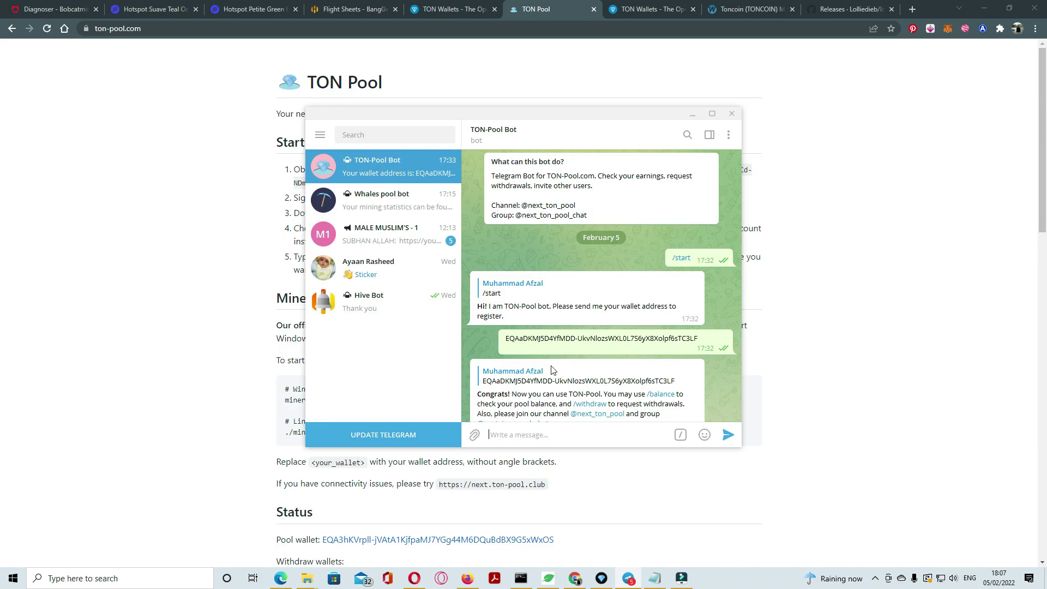
text(/)
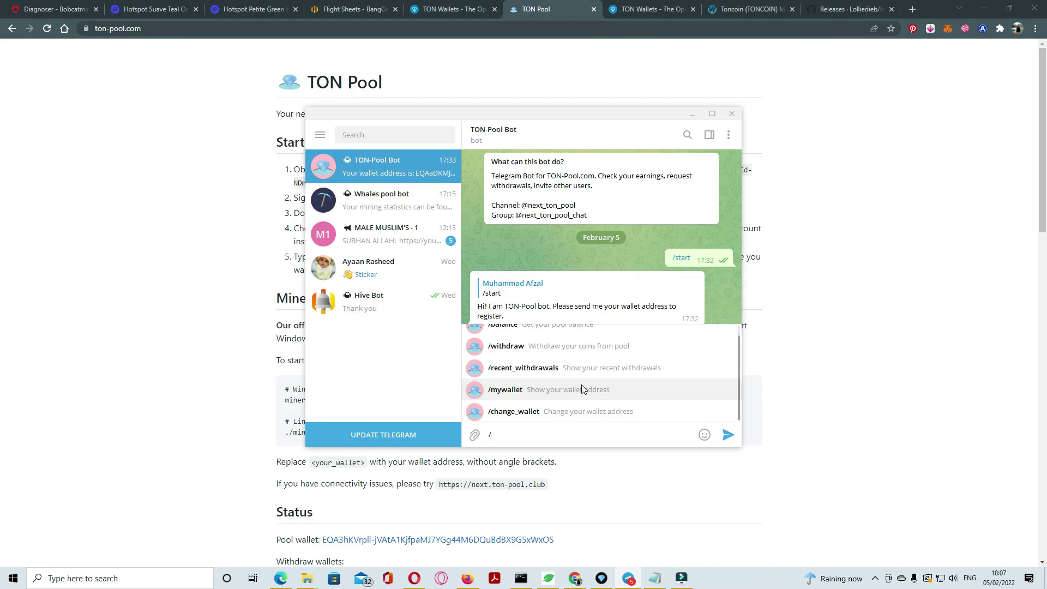
click(524, 395)
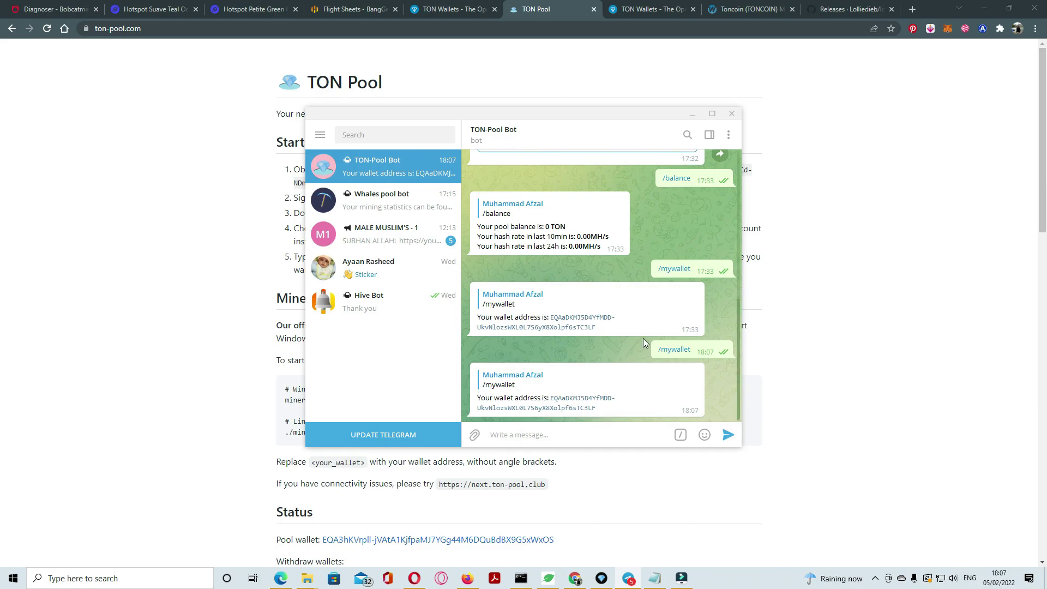
In the Whales pool bot, request /stats to open the wallet's mining stats
click(400, 210)
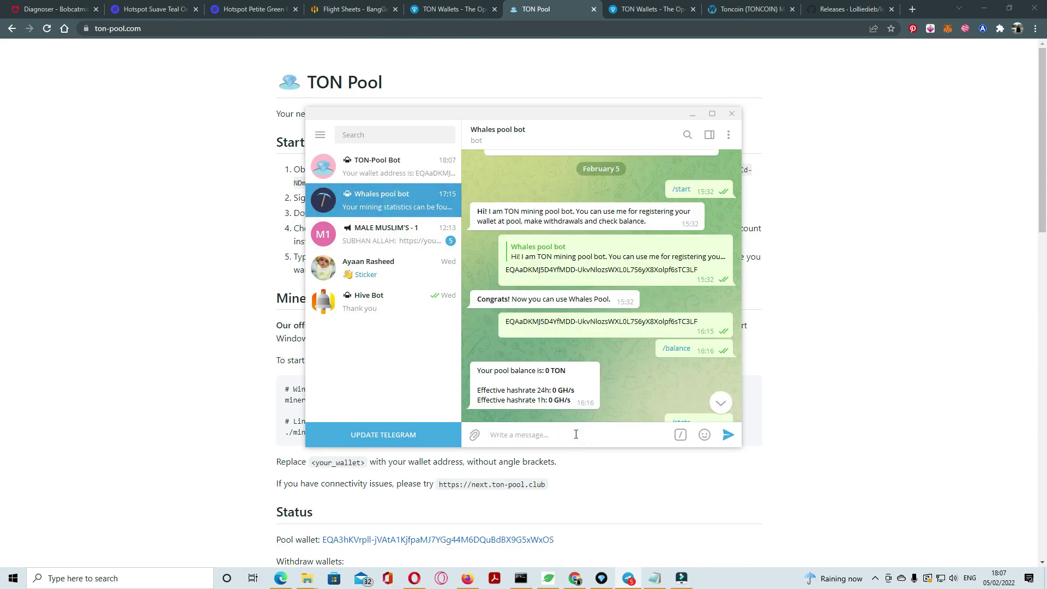
text(/)
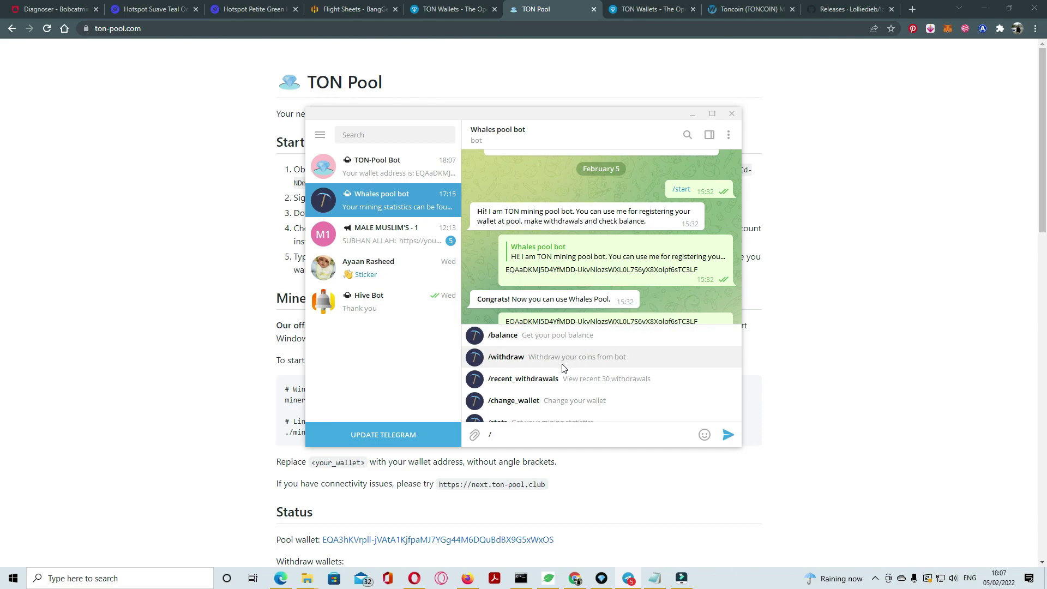
scroll(561, 368, down, 1)
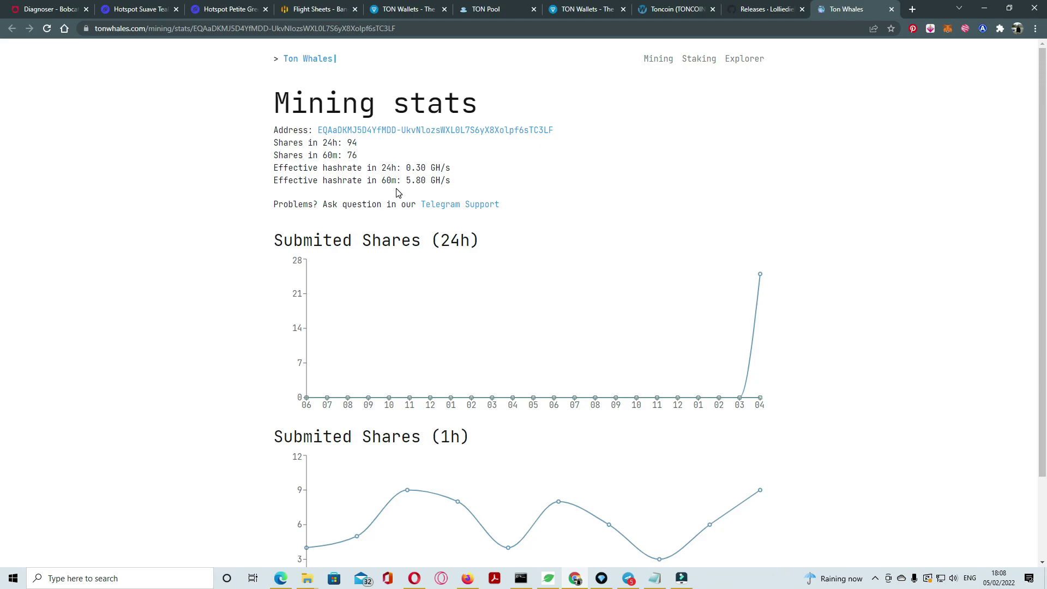
Check the wallet's 0 balance in the explorer, close it, and return to the Hive OS flight sheet
click(436, 131)
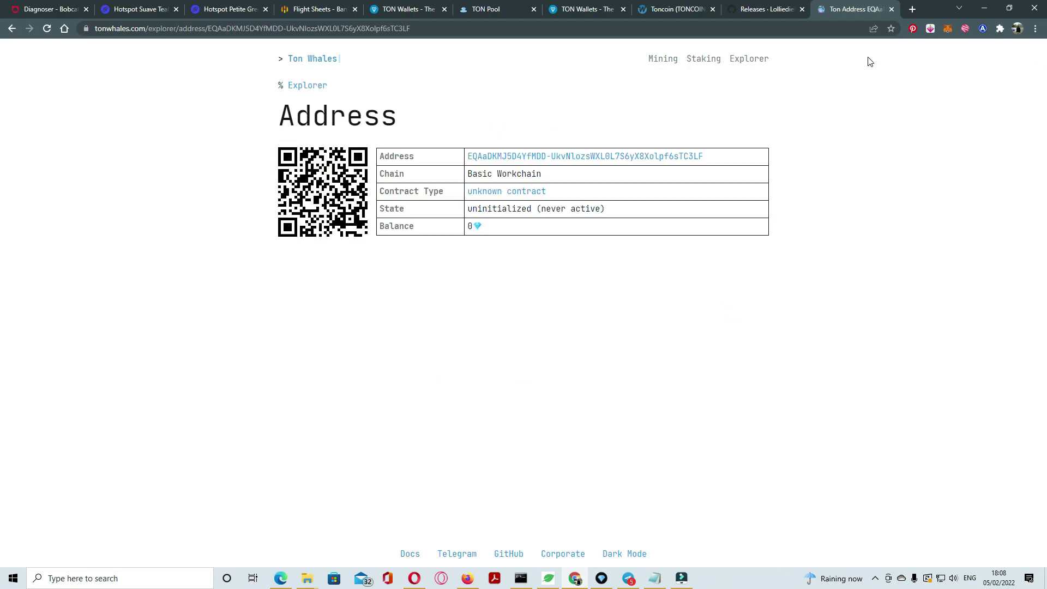
click(892, 8)
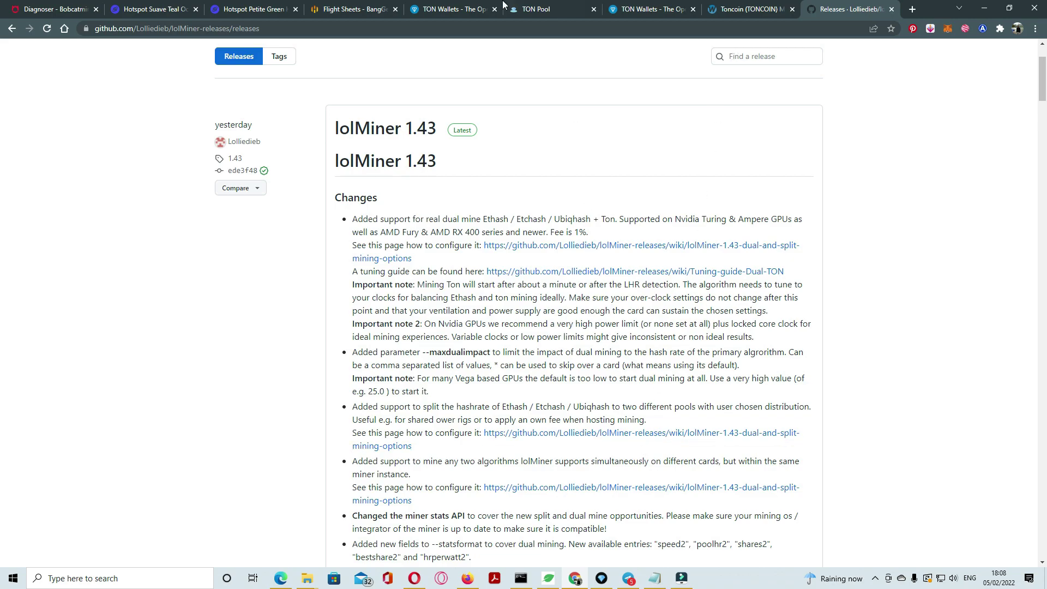
click(331, 4)
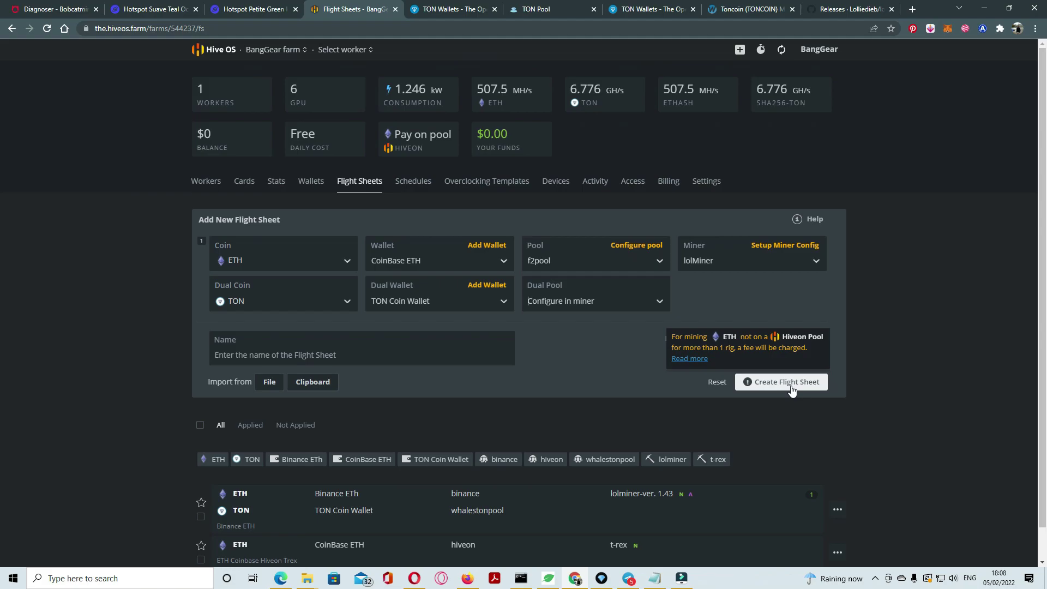
Open Banggear Rig1 from Workers and refresh to see 507.2 MH/s ETH and 6.773 GH/s TON
click(220, 181)
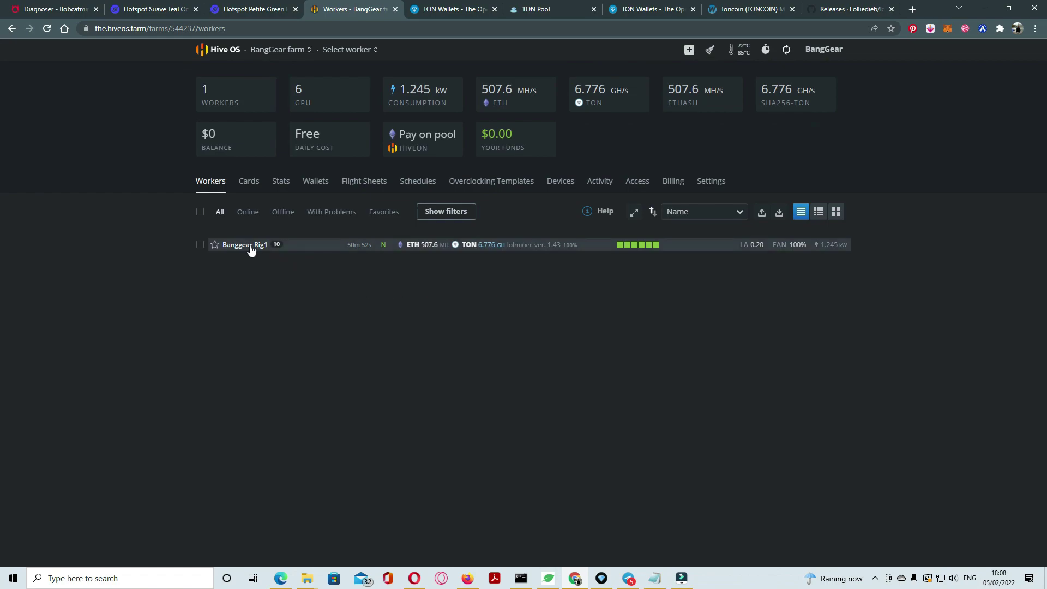
click(248, 245)
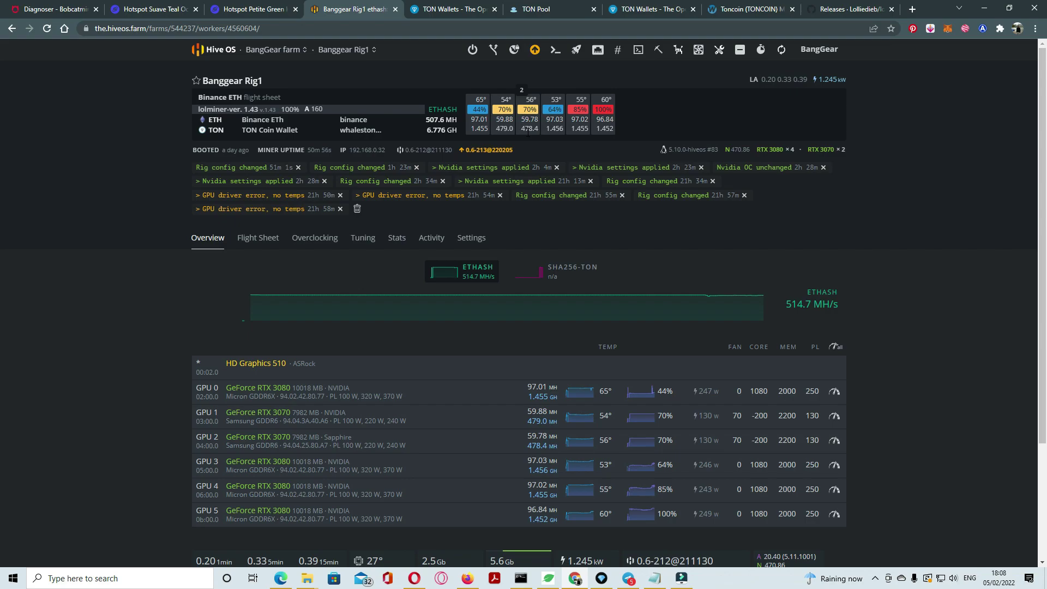
click(785, 50)
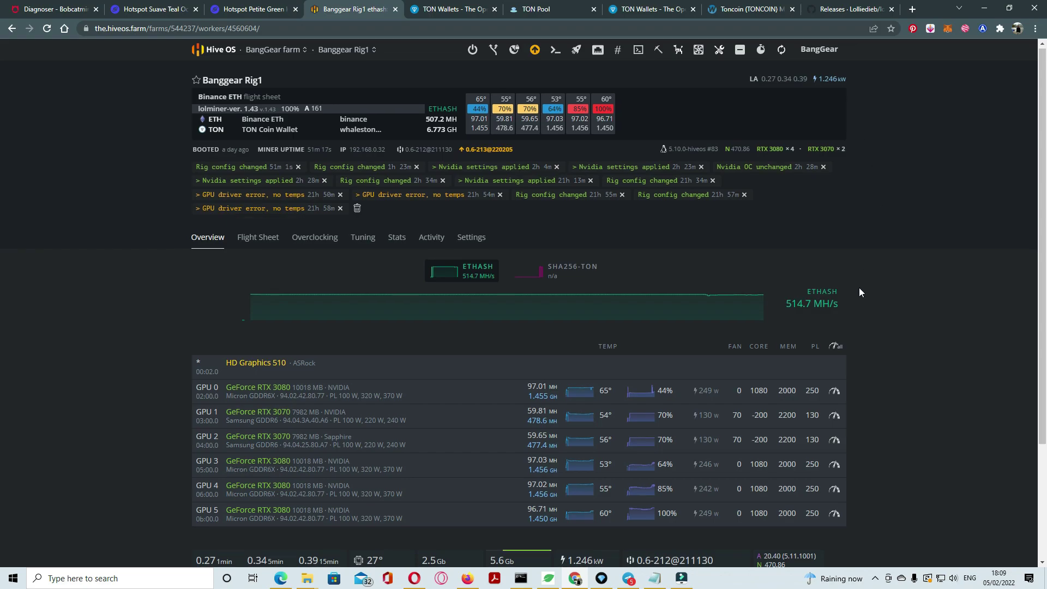
scroll(859, 288, down, 3)
scroll(800, 414, up, 3)
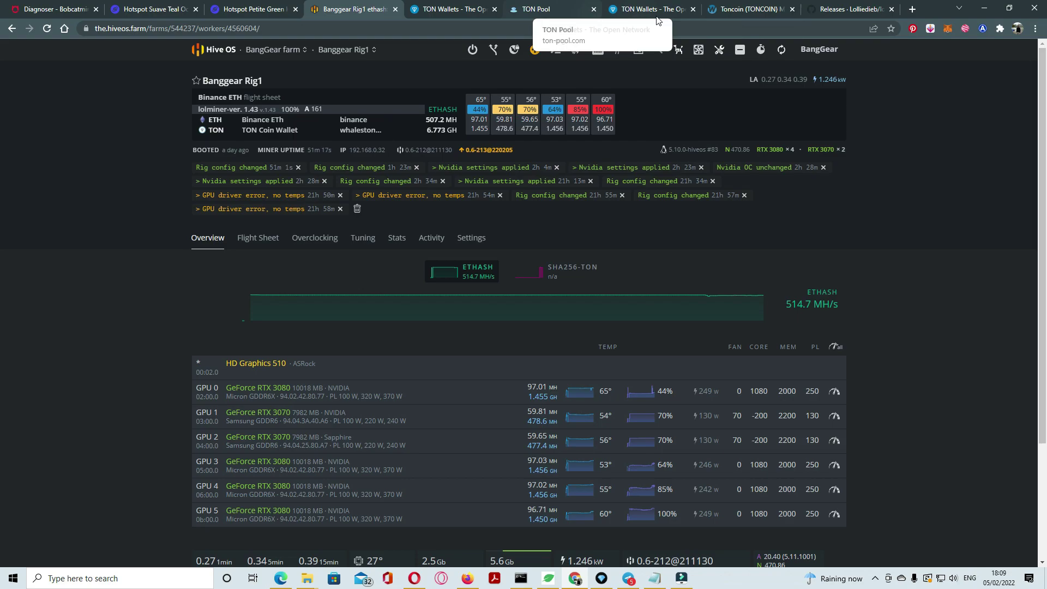
Bring up the WhatToMine Toncoin calculator, cross-checking the rig's TON hashrate in Hive OS
click(747, 9)
scroll(537, 226, down, 2)
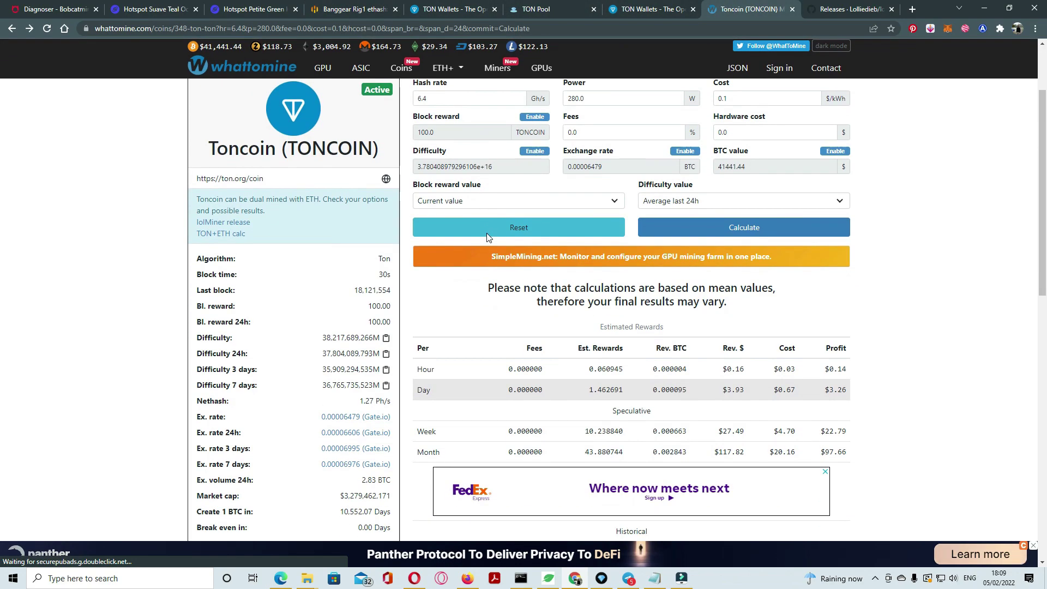
scroll(487, 234, up, 2)
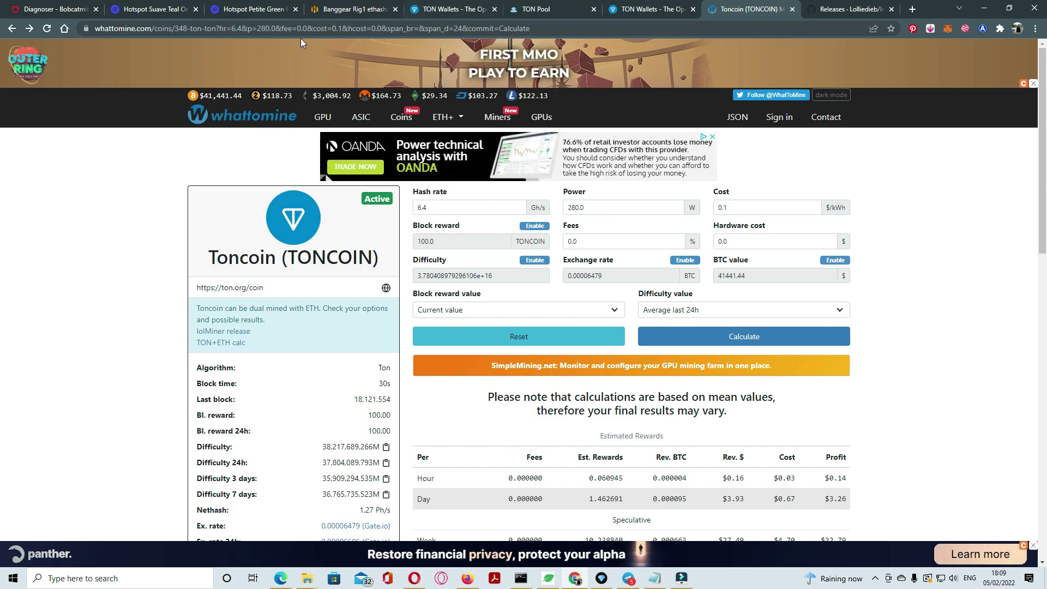
key(ctrl+4)
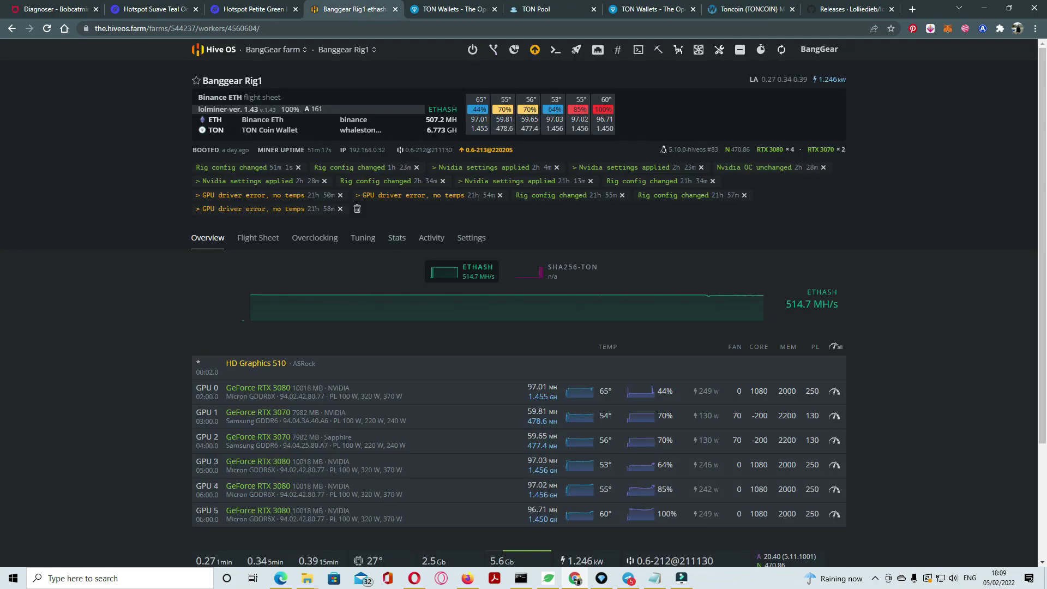
click(857, 10)
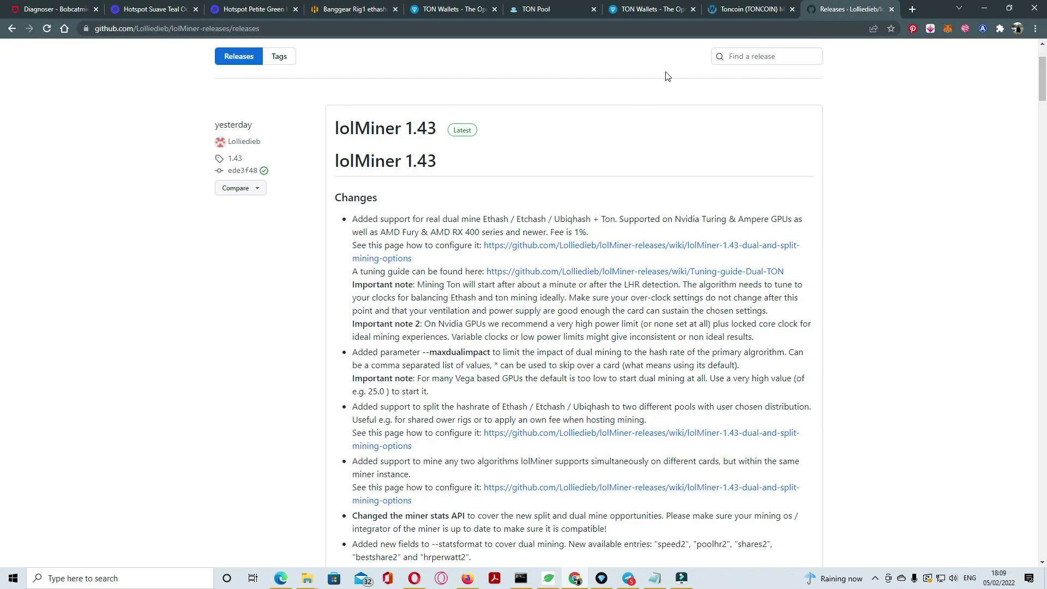
key(ctrl+shift+Tab)
Calculate TON profit for 6.7 Gh/s hash rate, 200 W power and $0.2/kWh cost
click(460, 208)
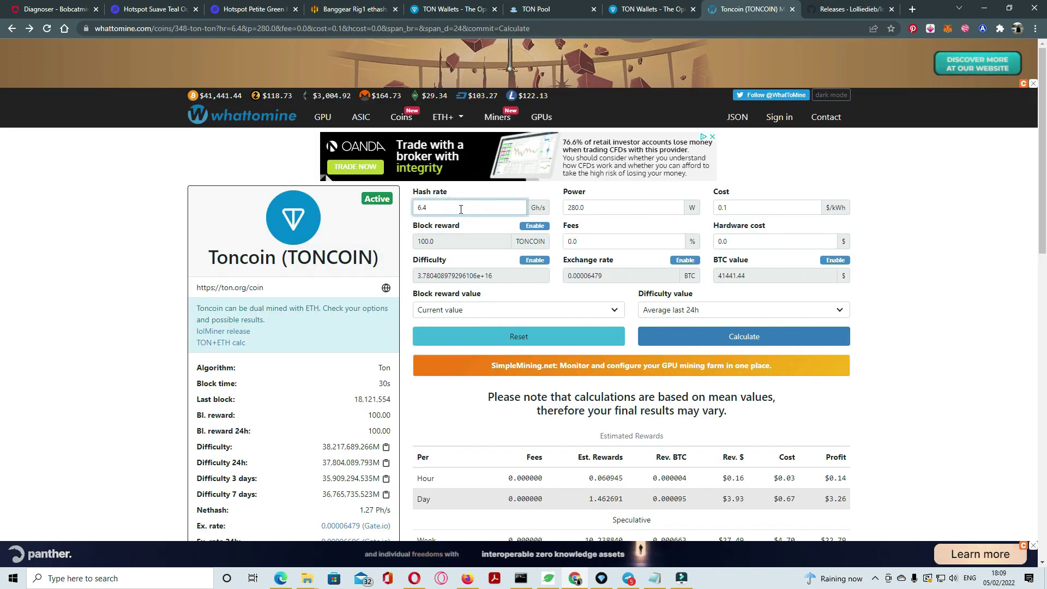
key(BackSpace)
text(7)
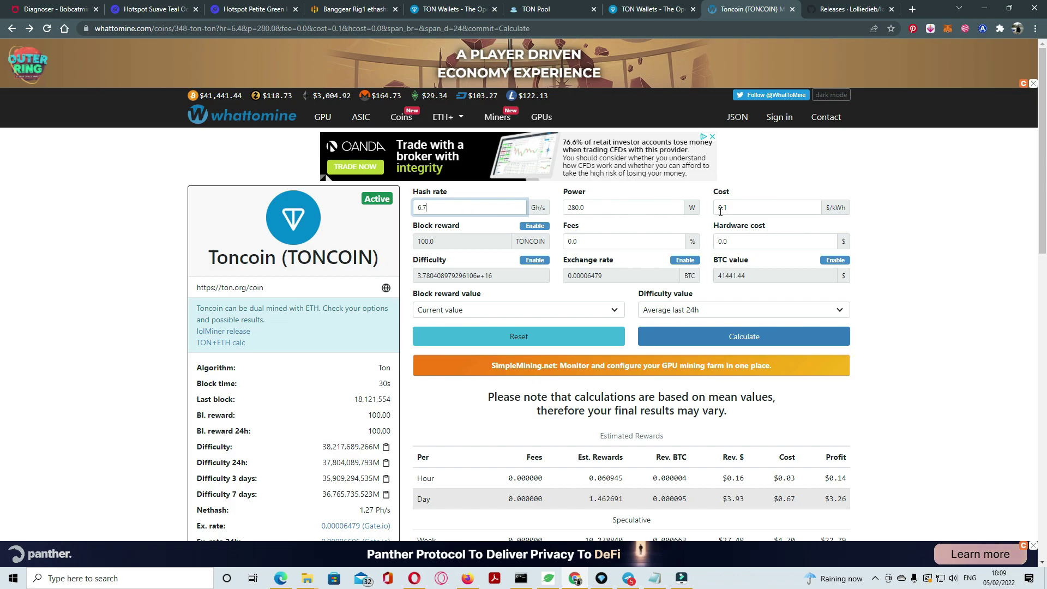
click(741, 209)
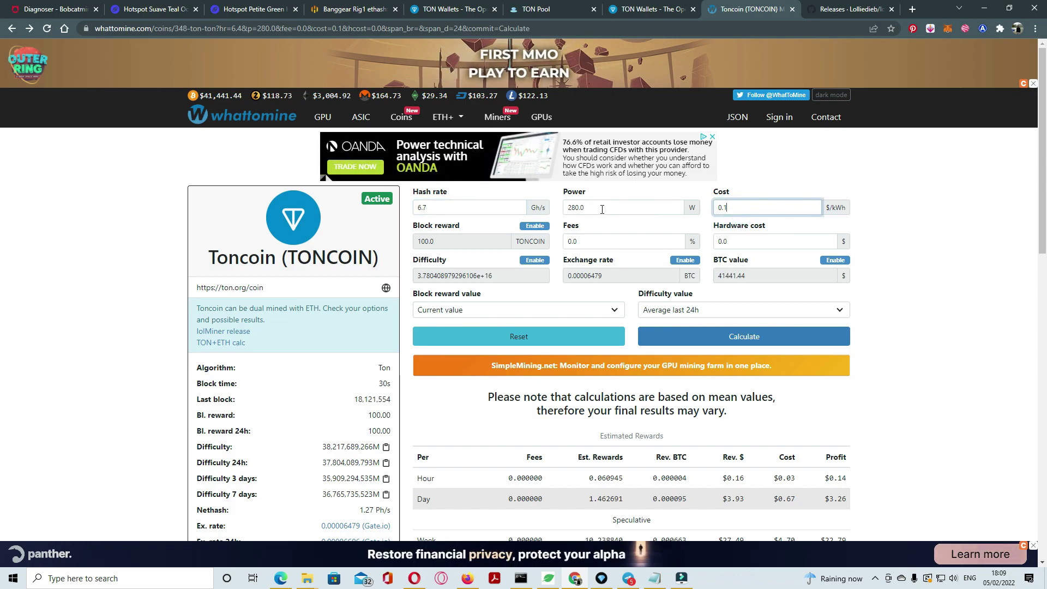
double_click(602, 209)
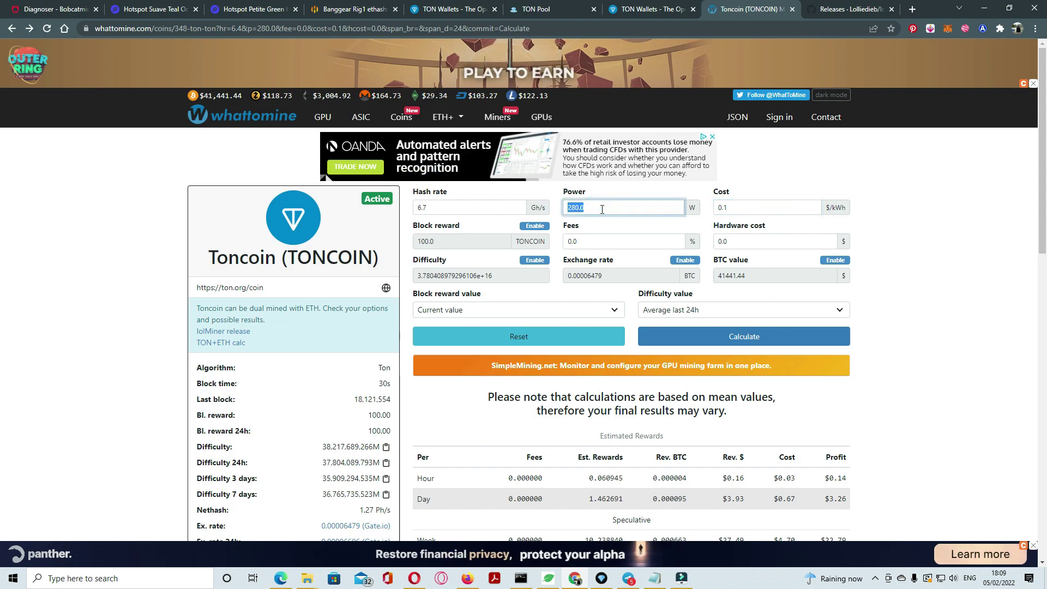
text(300)
click(602, 209)
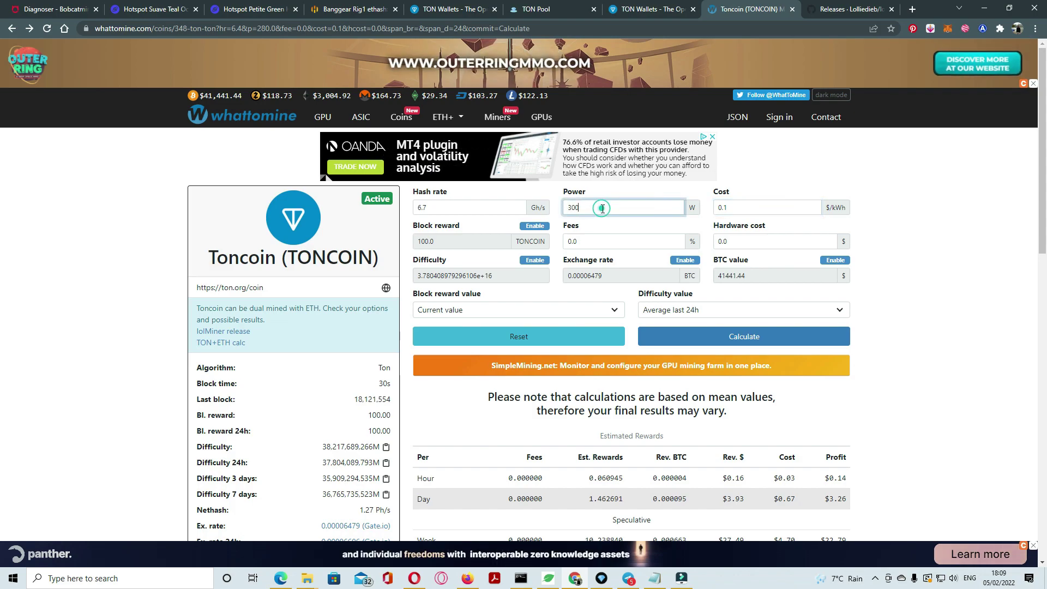
double_click(602, 209)
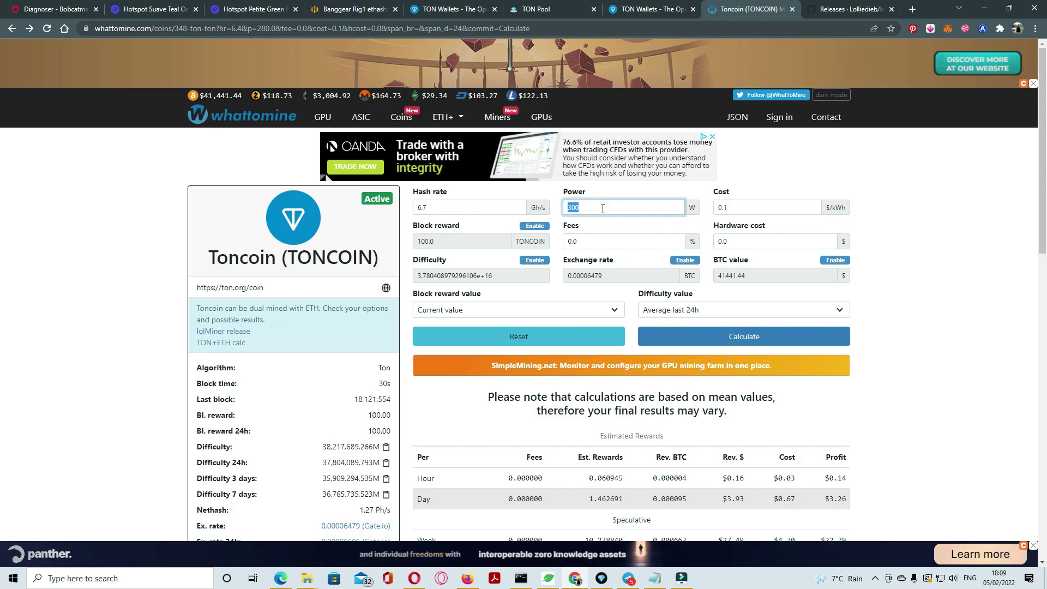
text(200)
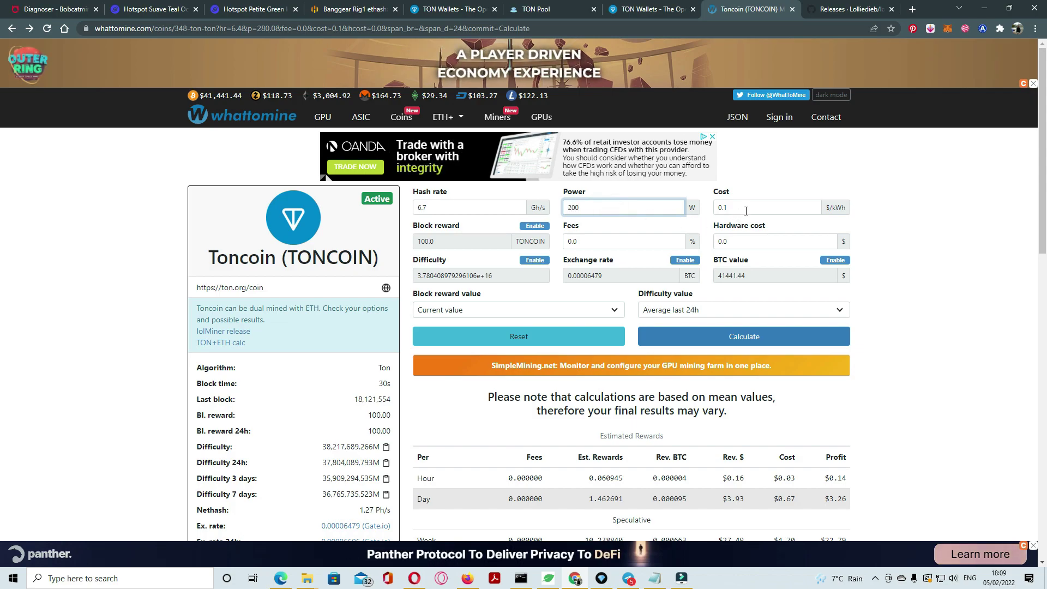
double_click(745, 211)
text(0.2)
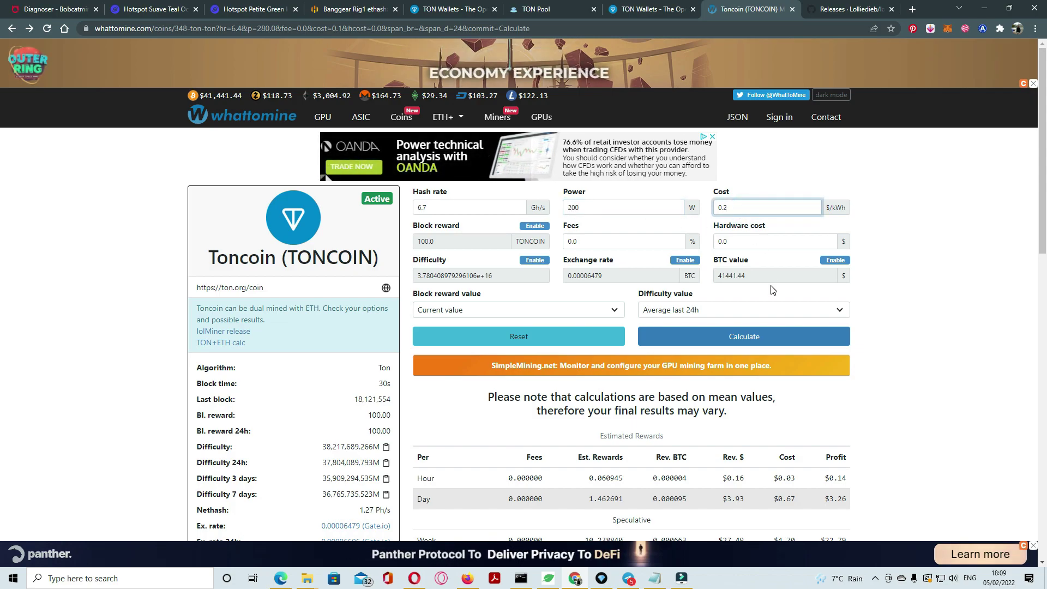
click(760, 336)
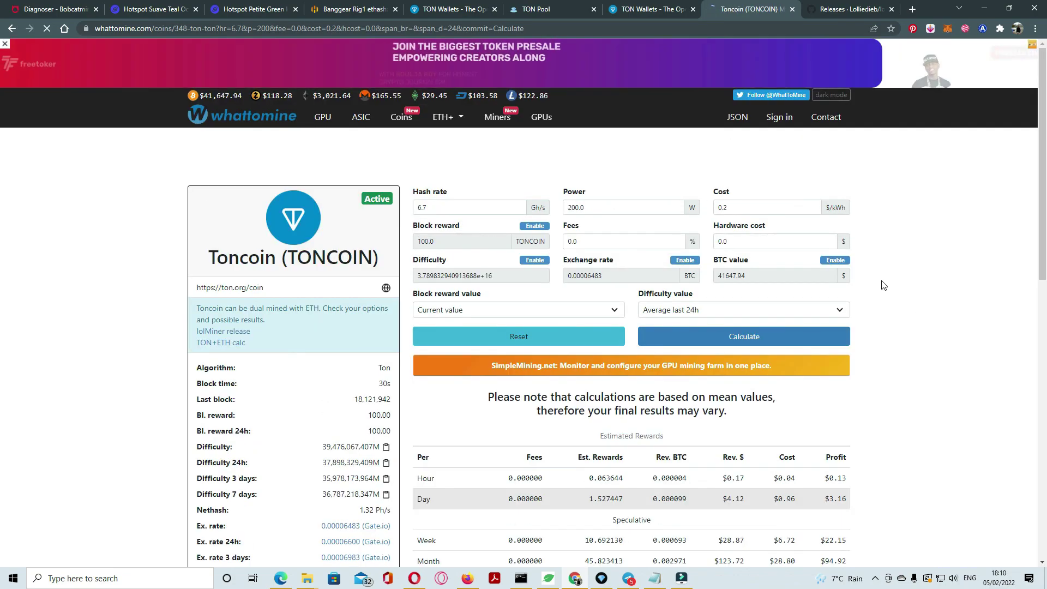
Review the results, then change the electricity cost to $0.1/kWh and recalculate
scroll(883, 286, down, 2)
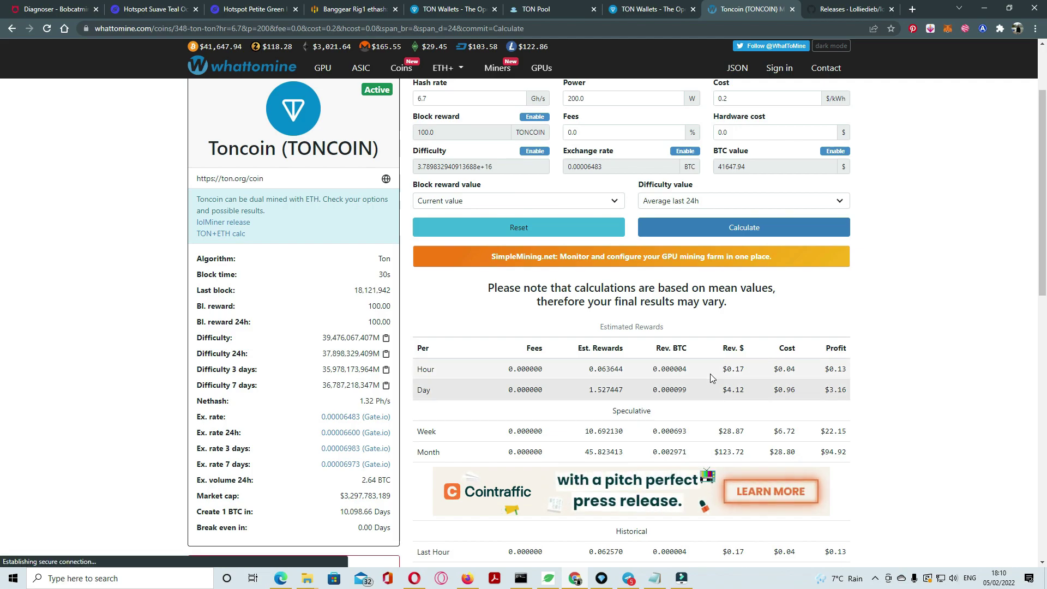
scroll(711, 378, down, 1)
scroll(711, 377, down, 1)
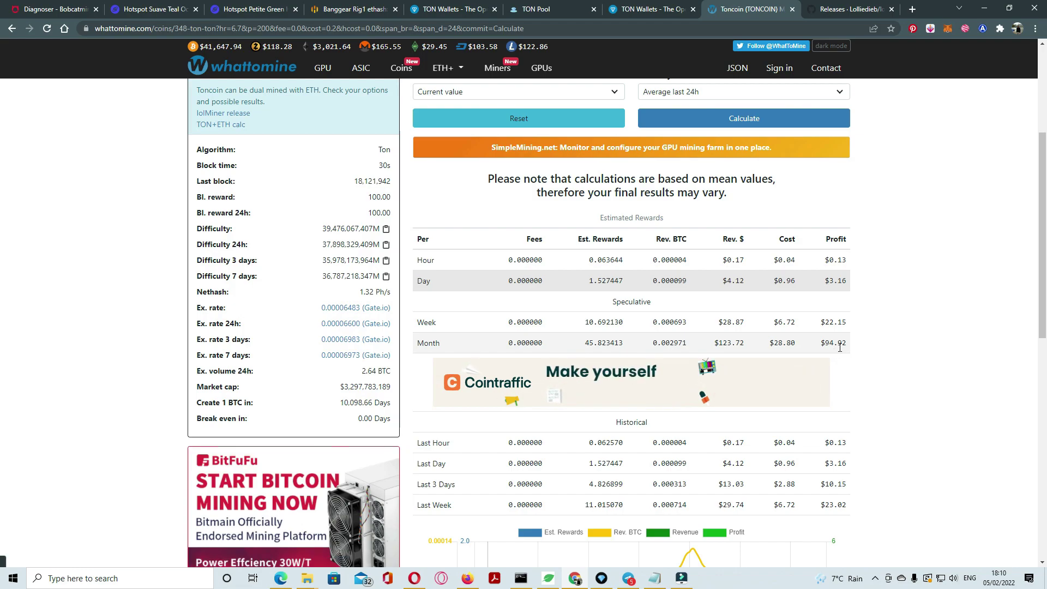
scroll(839, 347, up, 2)
scroll(839, 347, up, 2)
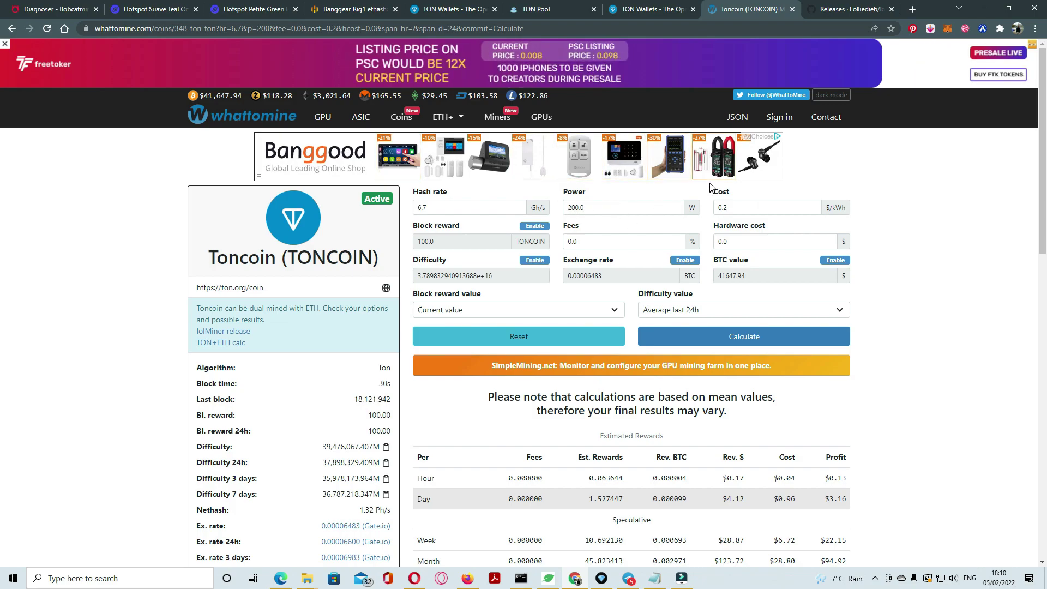
click(737, 210)
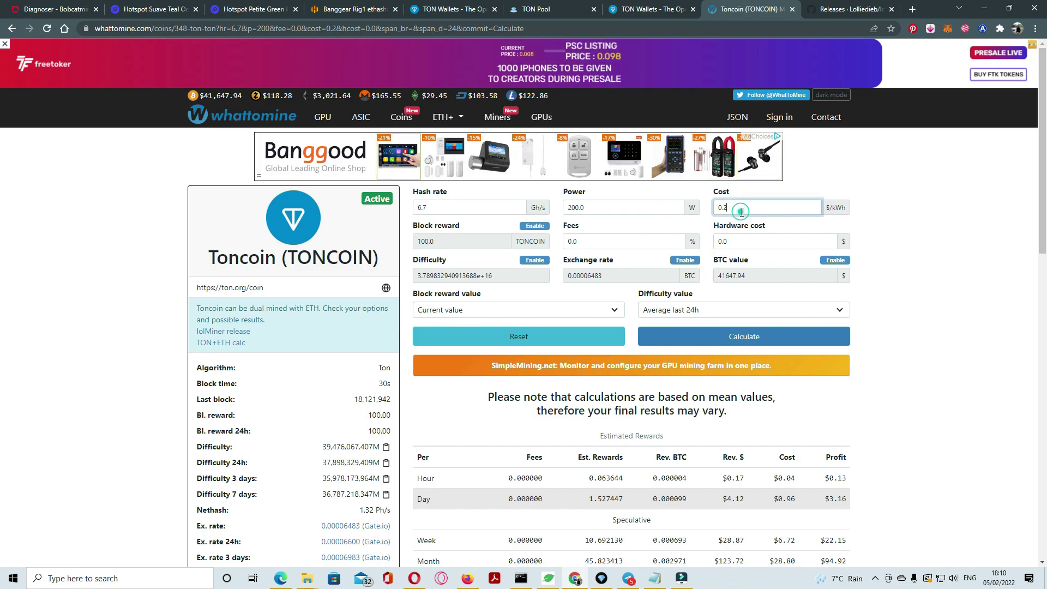
key(BackSpace)
text(1)
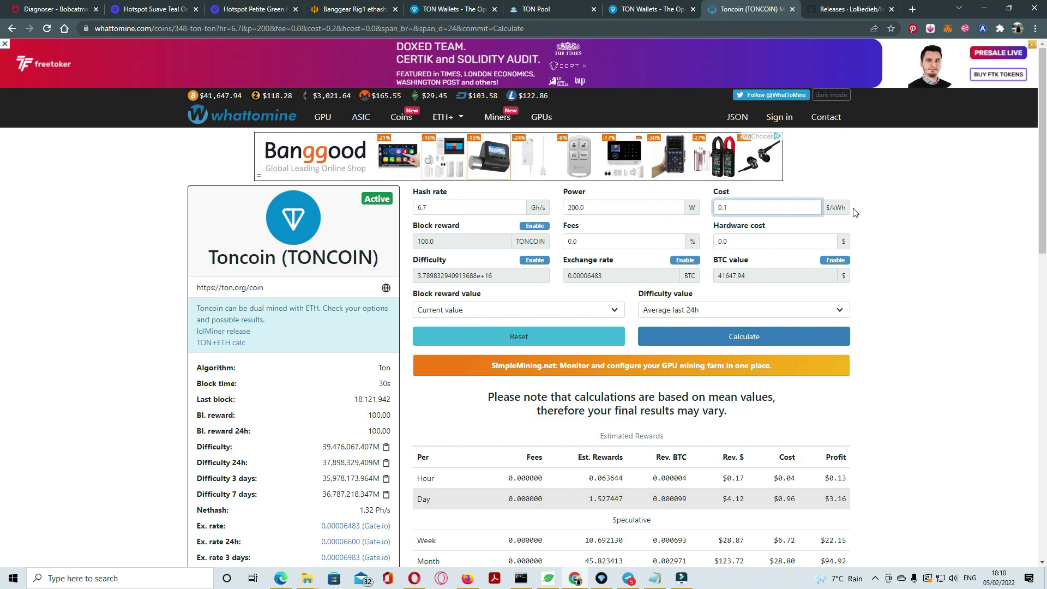
click(770, 336)
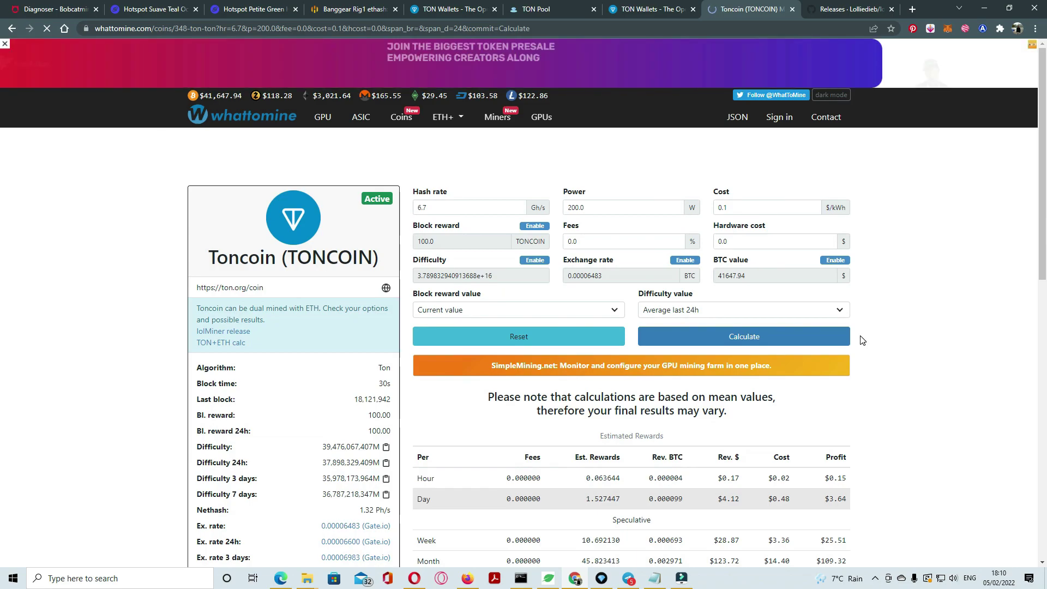
Return to the Hive OS Banggear Rig1 dashboard showing 514.7 MH/s ETH
scroll(833, 374, down, 1)
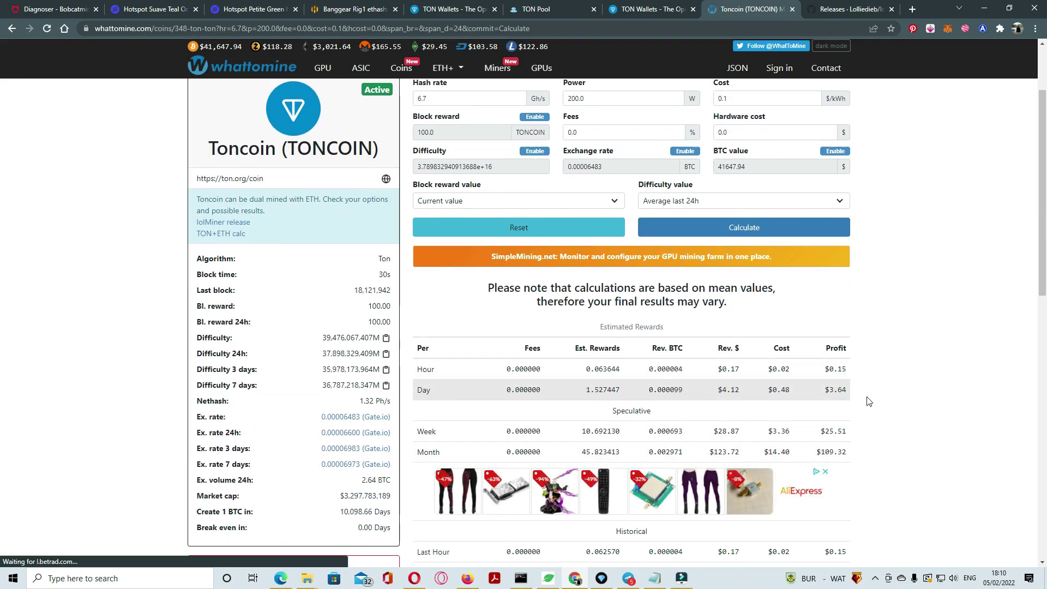
scroll(869, 402, up, 1)
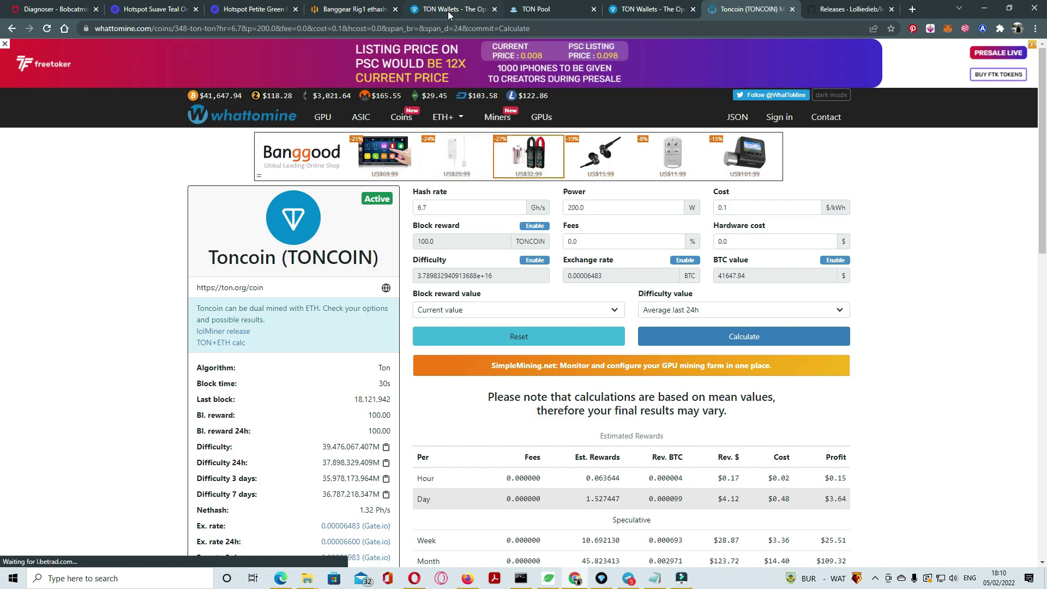
click(333, 10)
scroll(630, 387, down, 2)
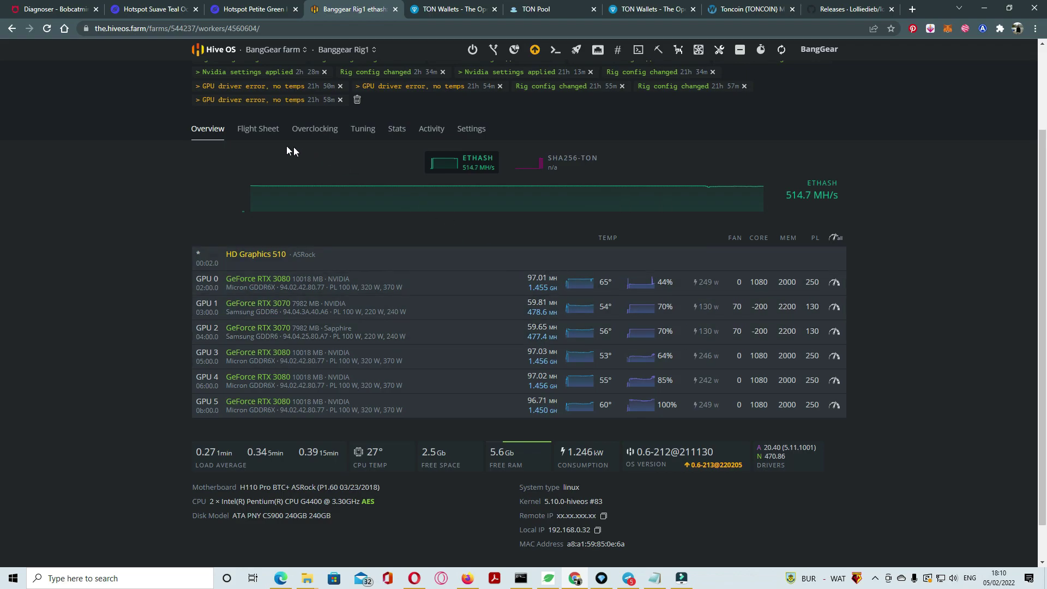
Review the rig's flight sheet, then return to the Farms list showing the BangGear farm dual mining ETH and TON
click(257, 130)
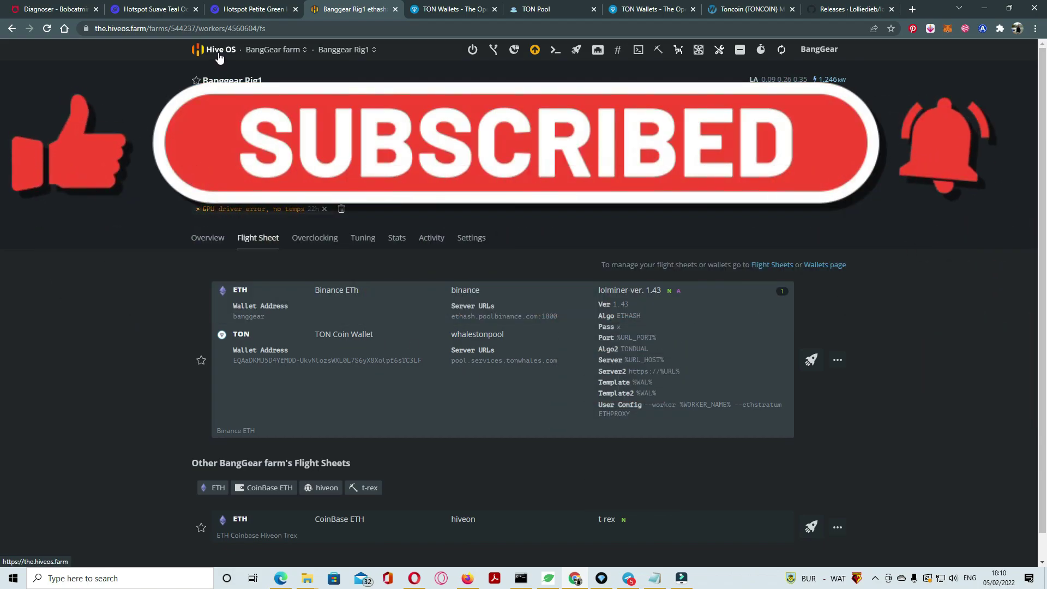
click(220, 57)
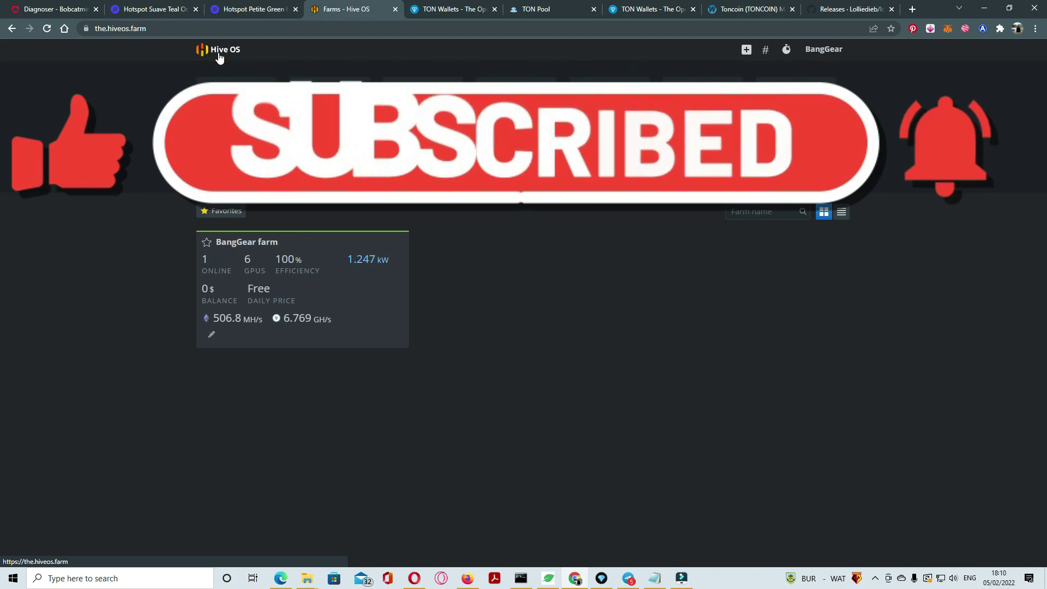